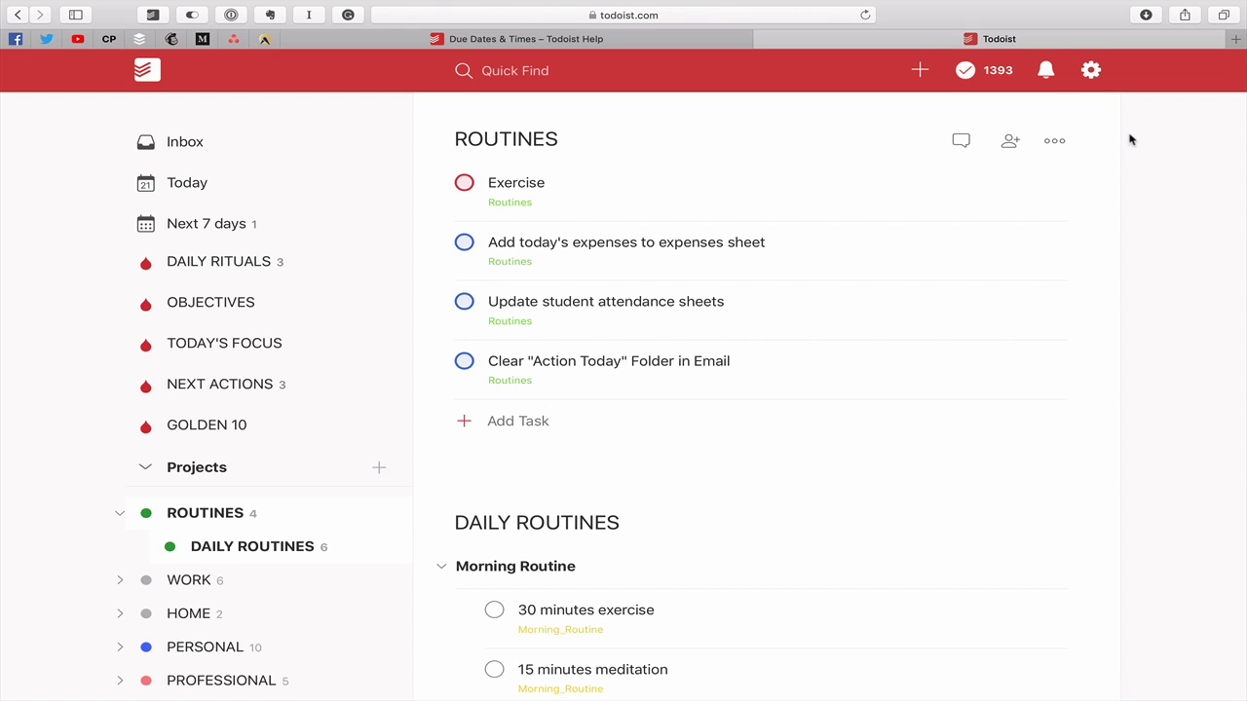
- In Settings > General, leave Smart date recognition on 'Yes' and close Settings
left_click(1093, 84)
left_click(920, 146)
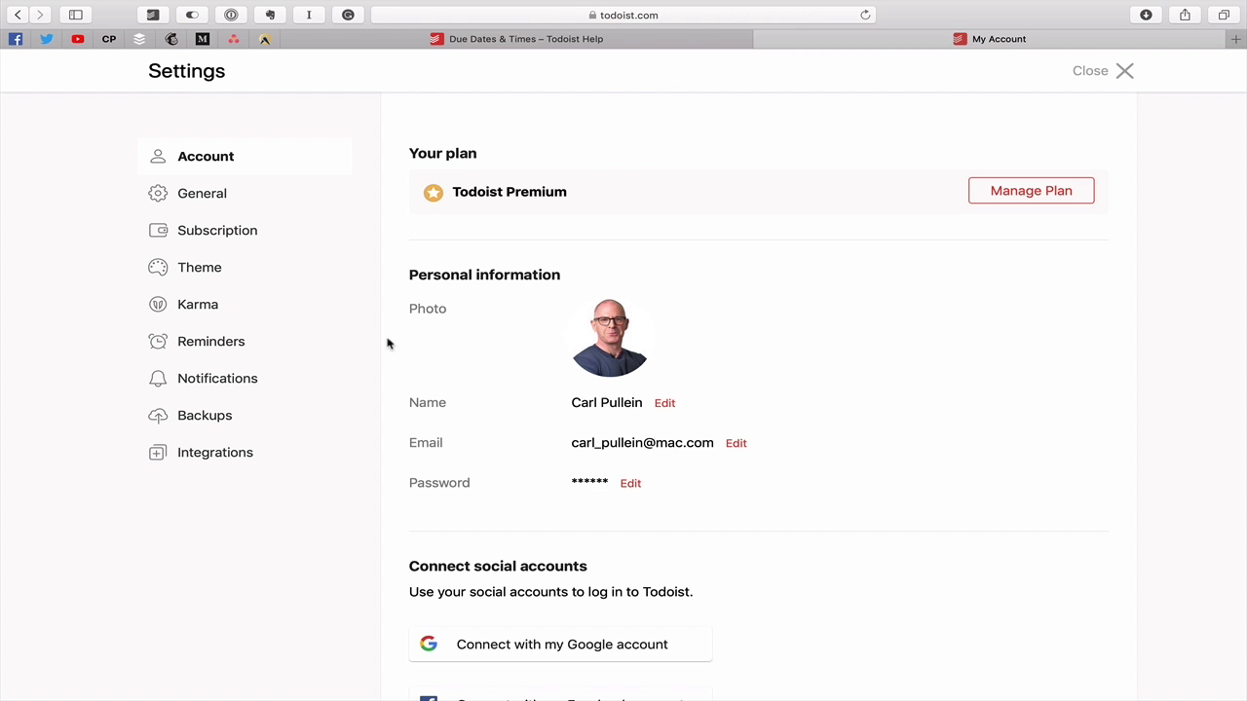
left_click(206, 199)
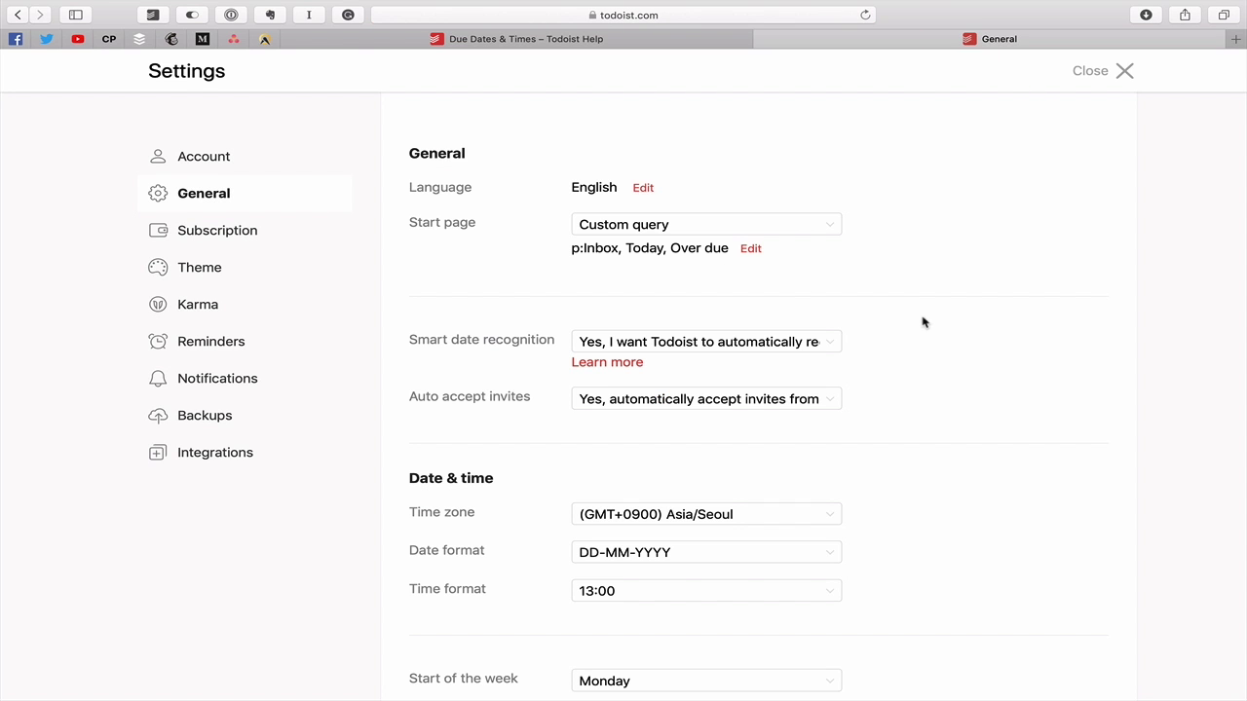
scroll(929, 326, "down", 1)
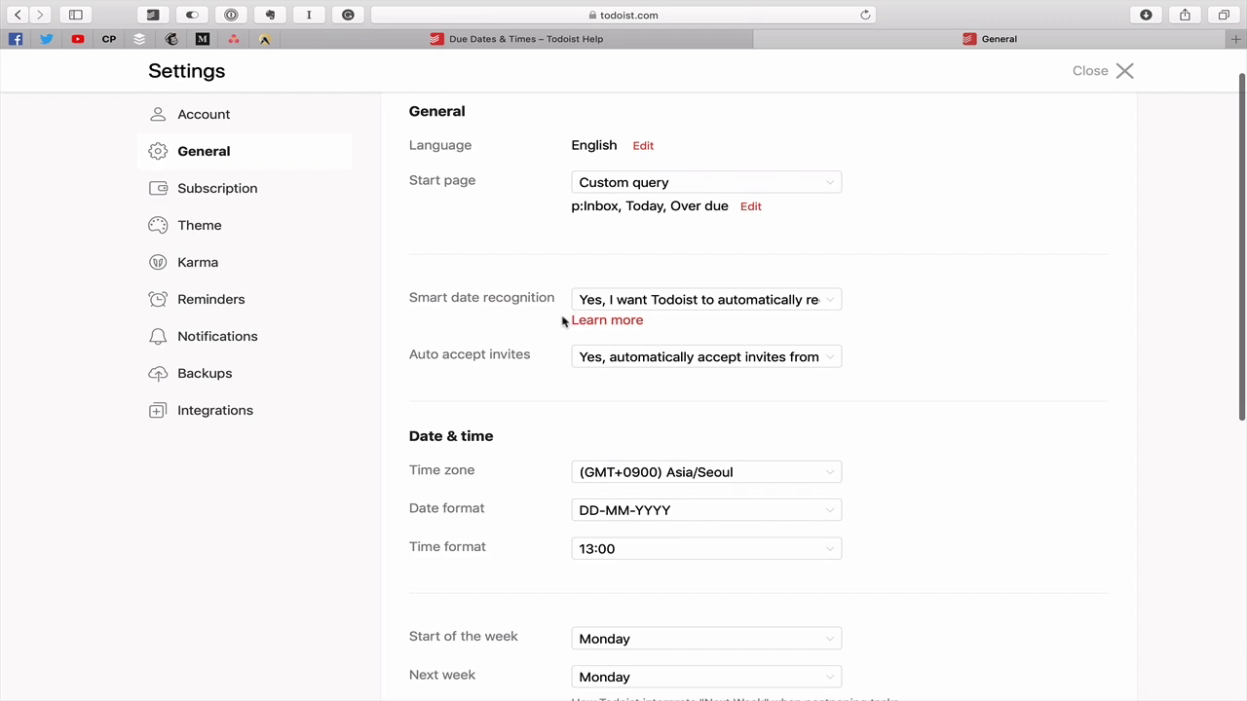
left_click(833, 303)
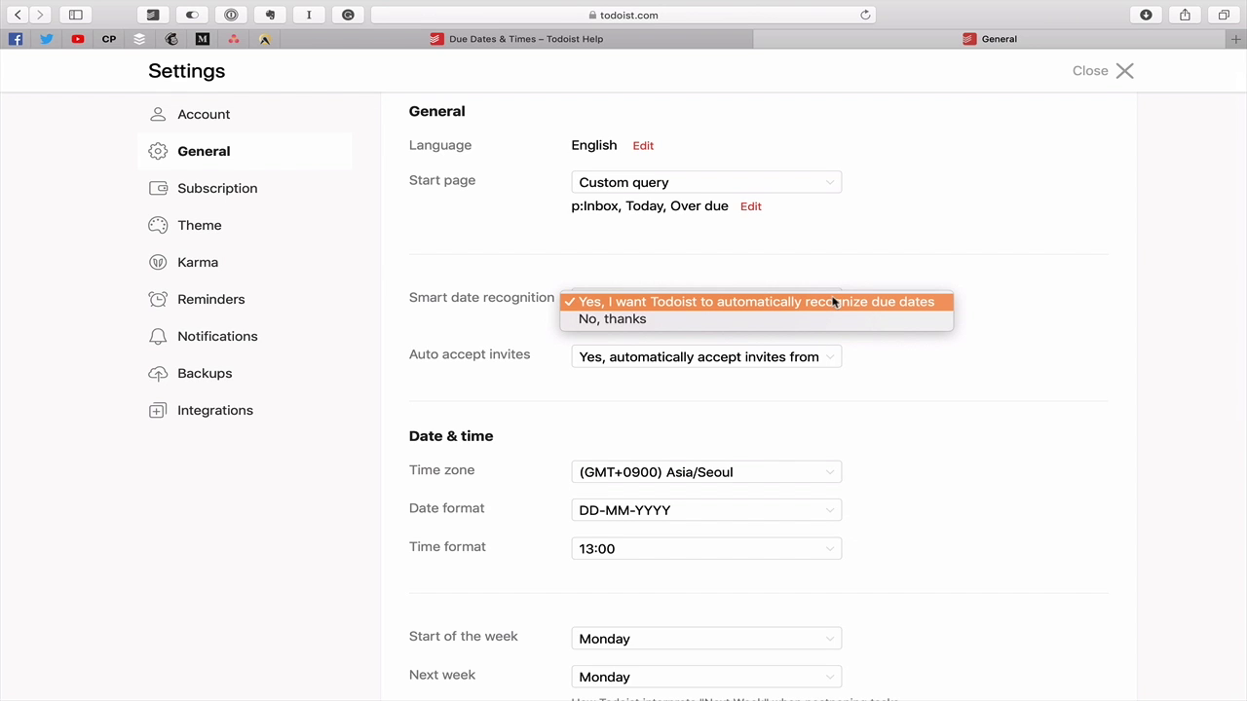
left_click(891, 306)
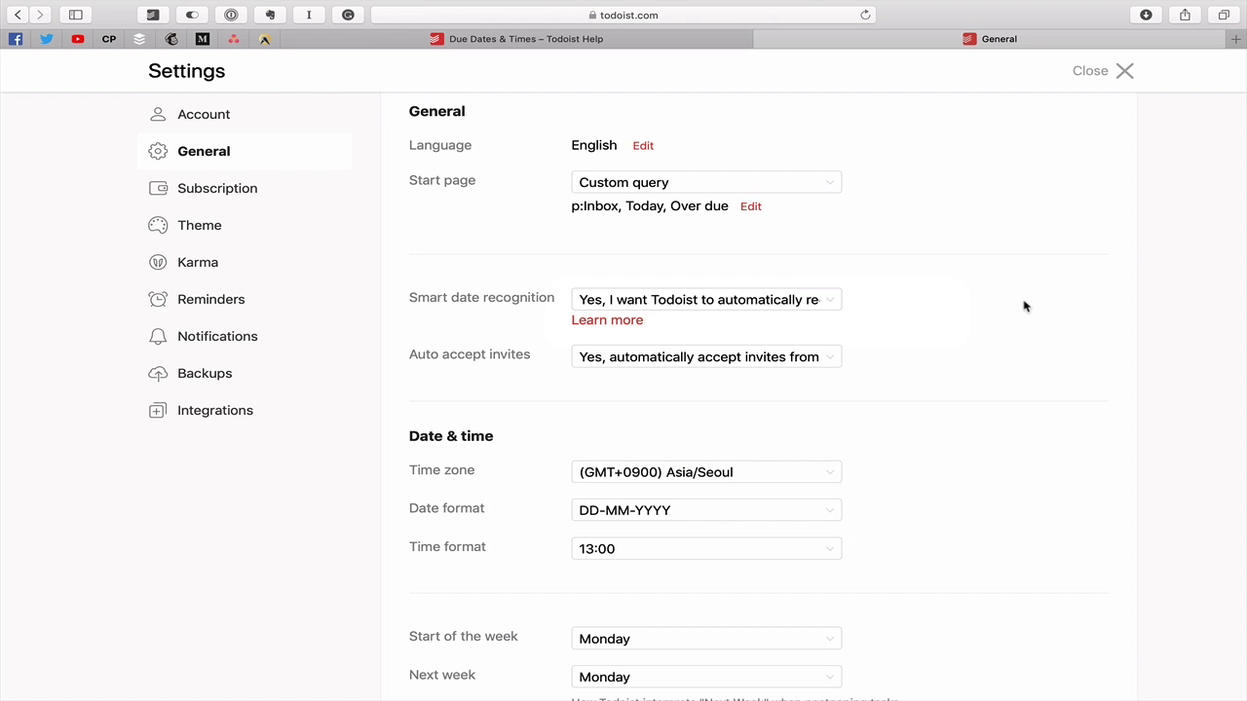
left_click(1122, 70)
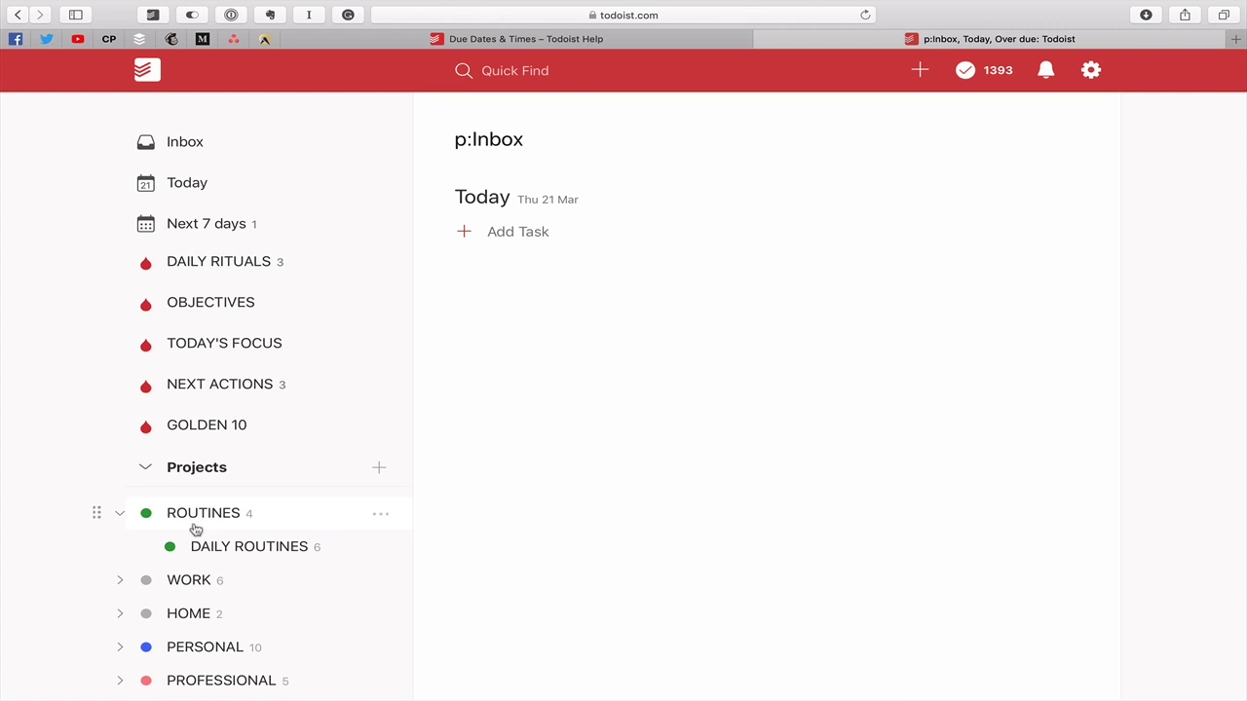
- In ROUTINES, date Exercise 'tod', the expenses sheet task 'tom' and the attendance sheets task 5 Apr
left_click(201, 524)
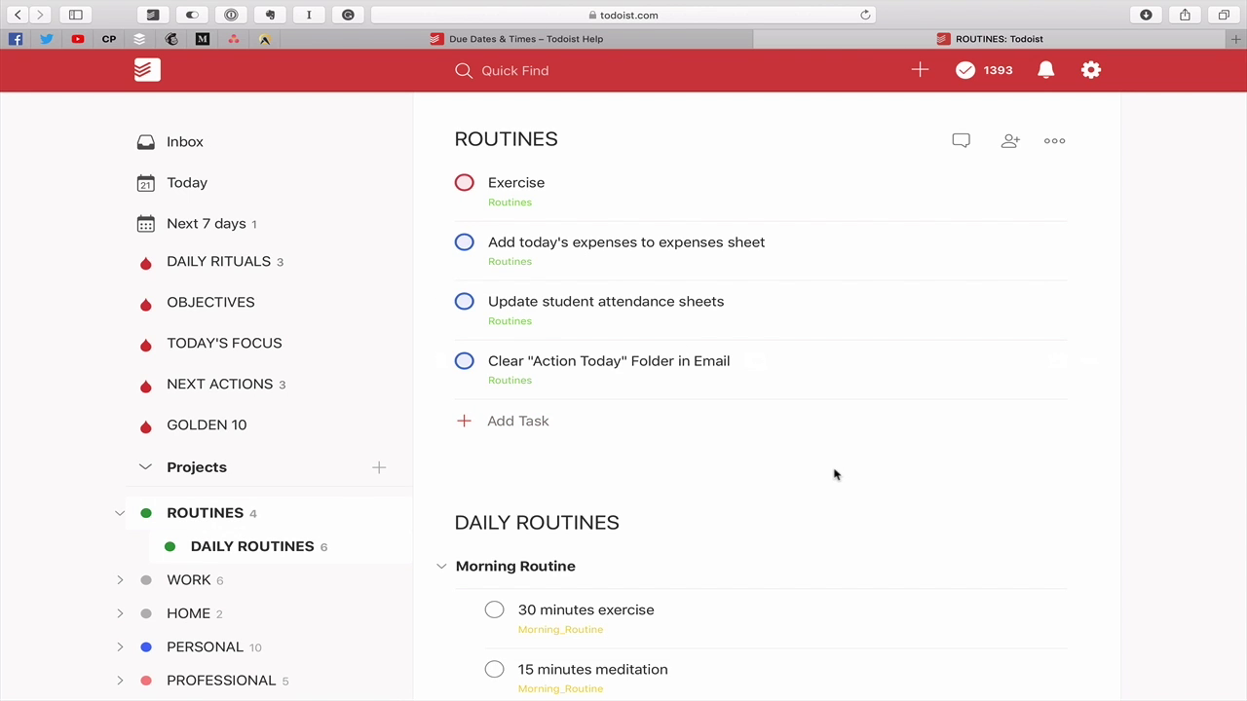
left_click(679, 186)
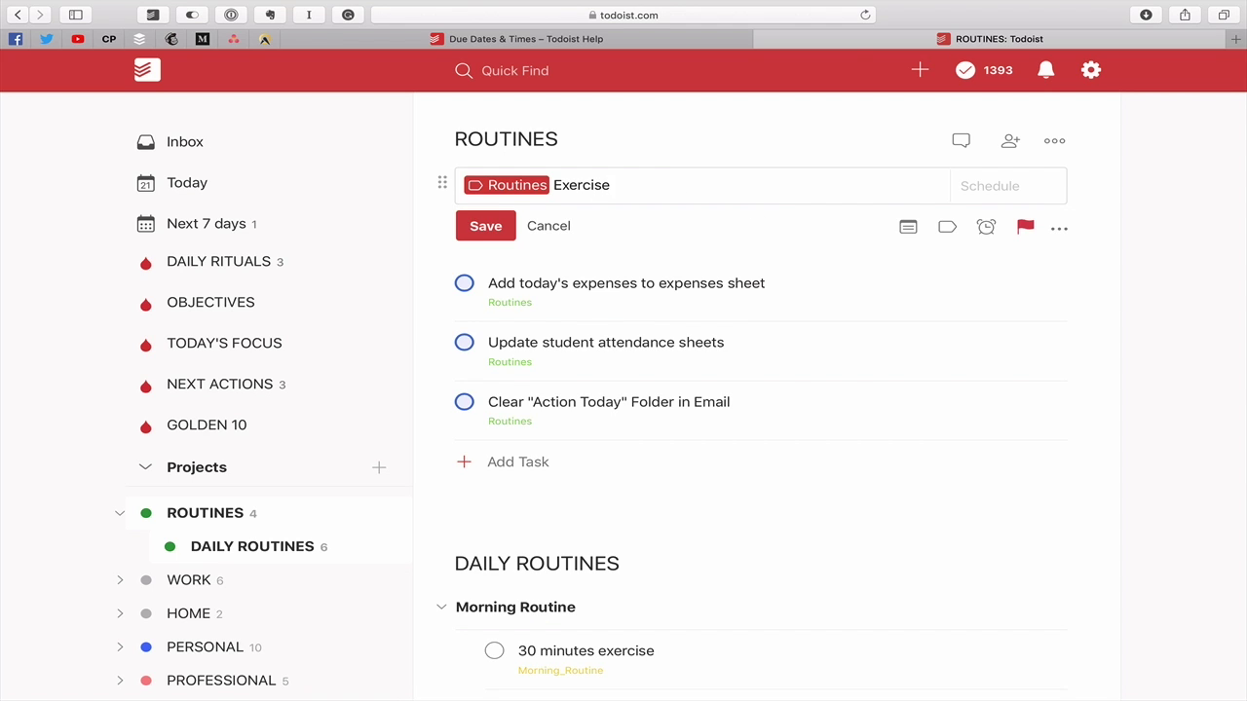
type("tod")
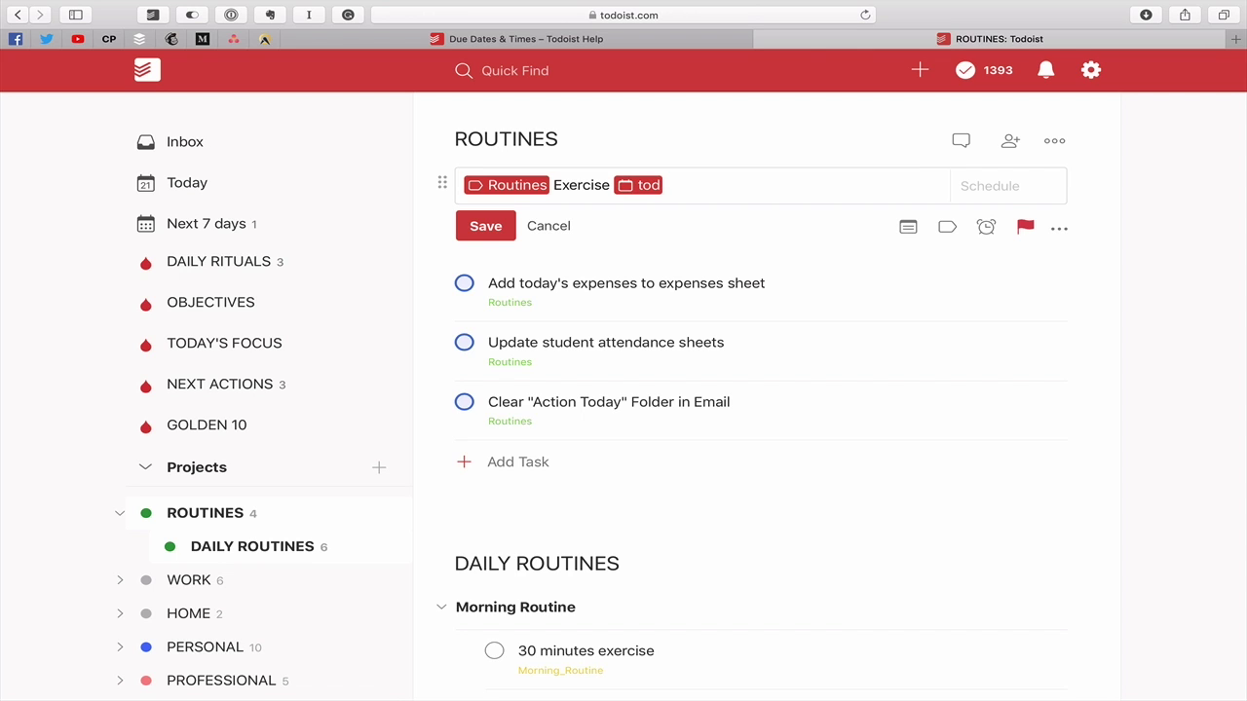
key("Return")
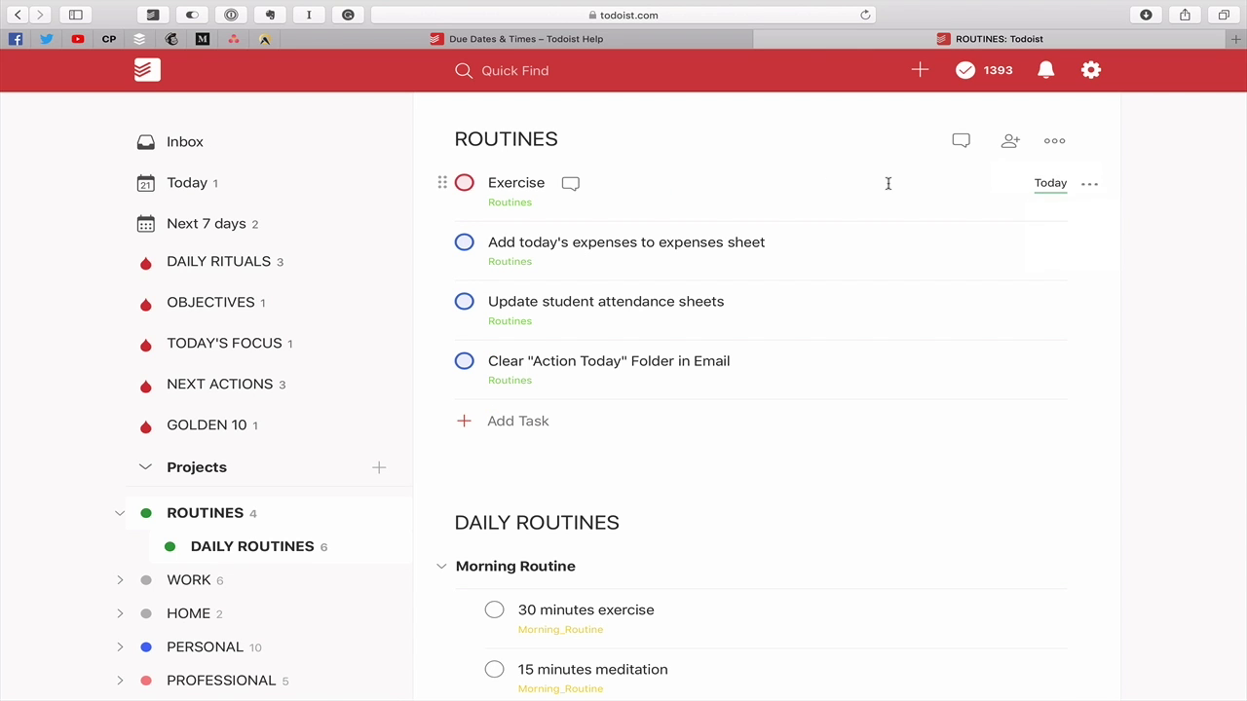
left_click(630, 244)
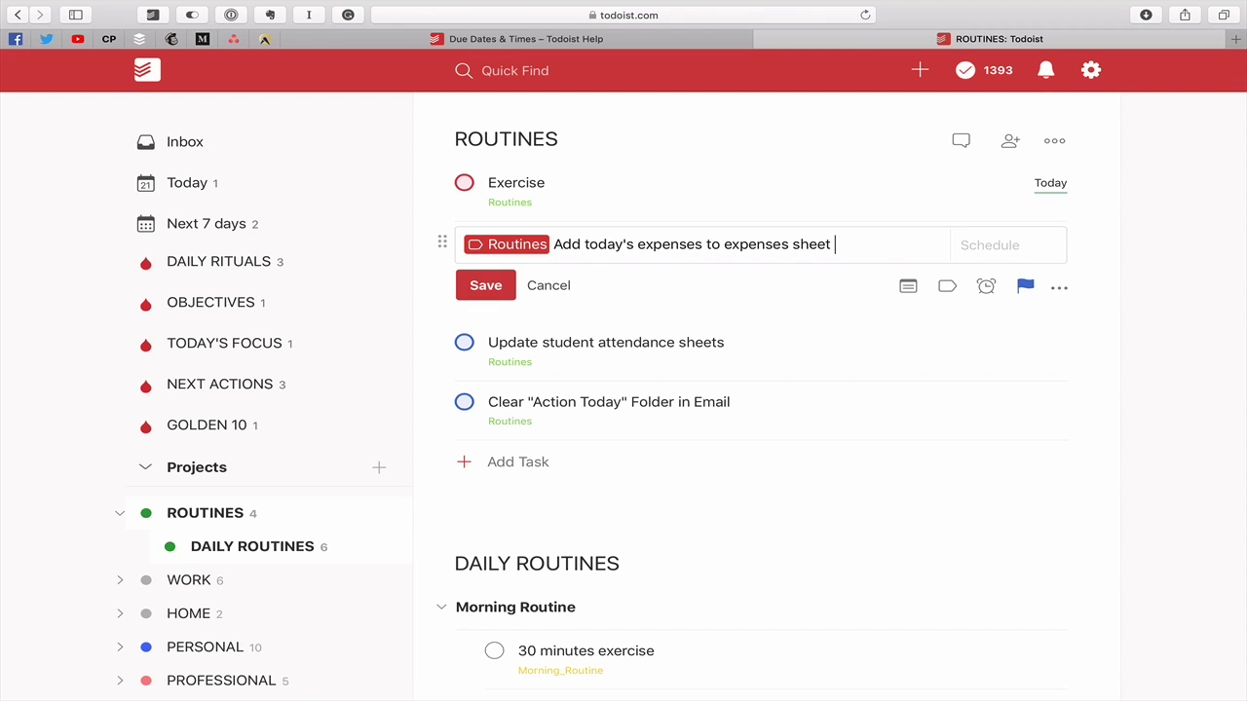
type("tom")
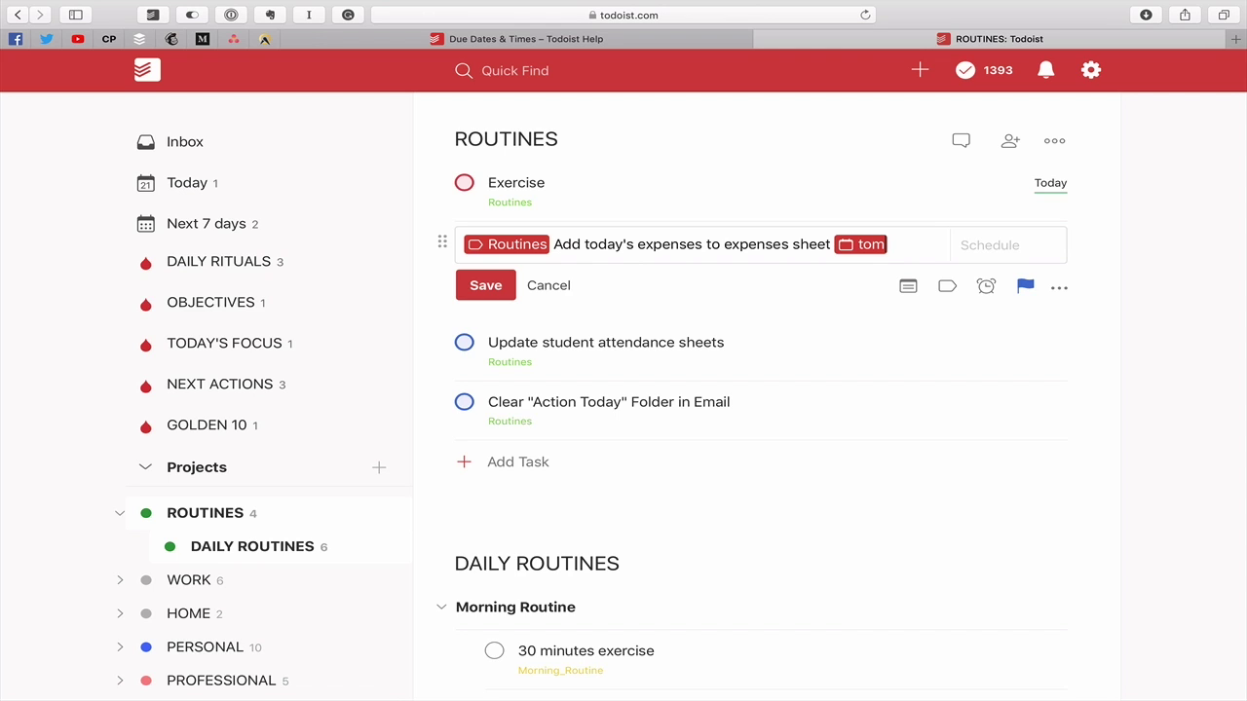
key("Return")
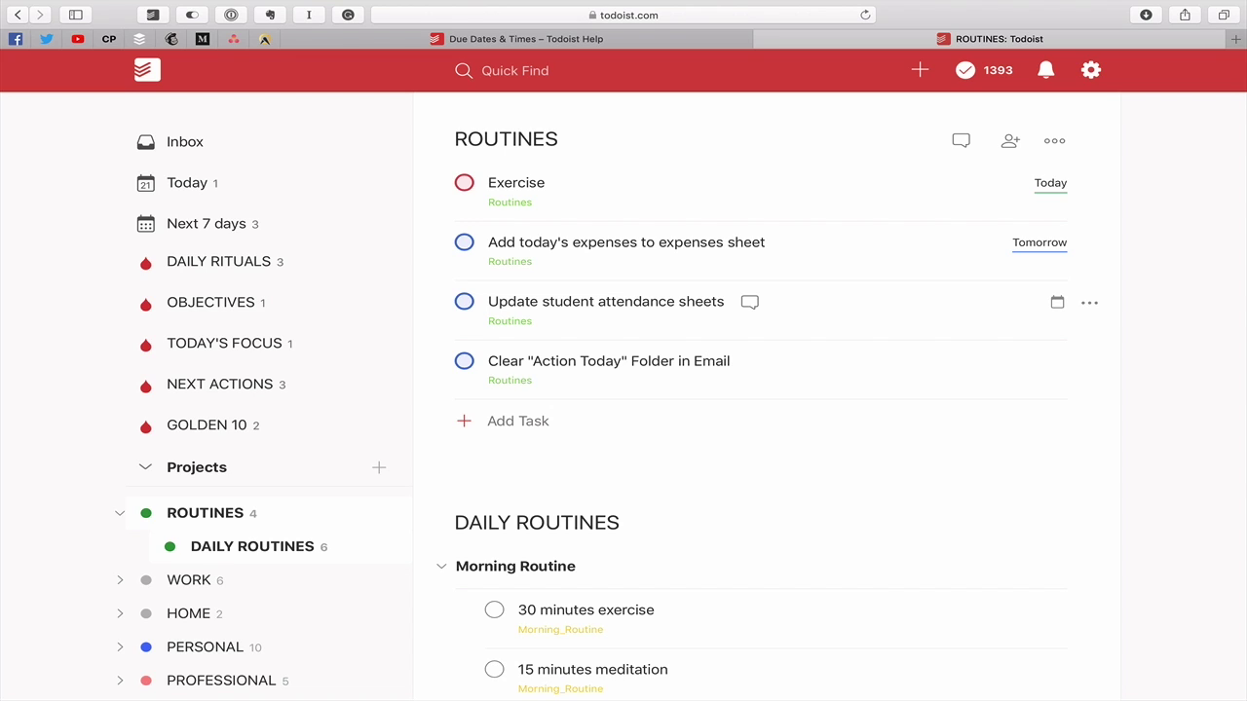
left_click(793, 305)
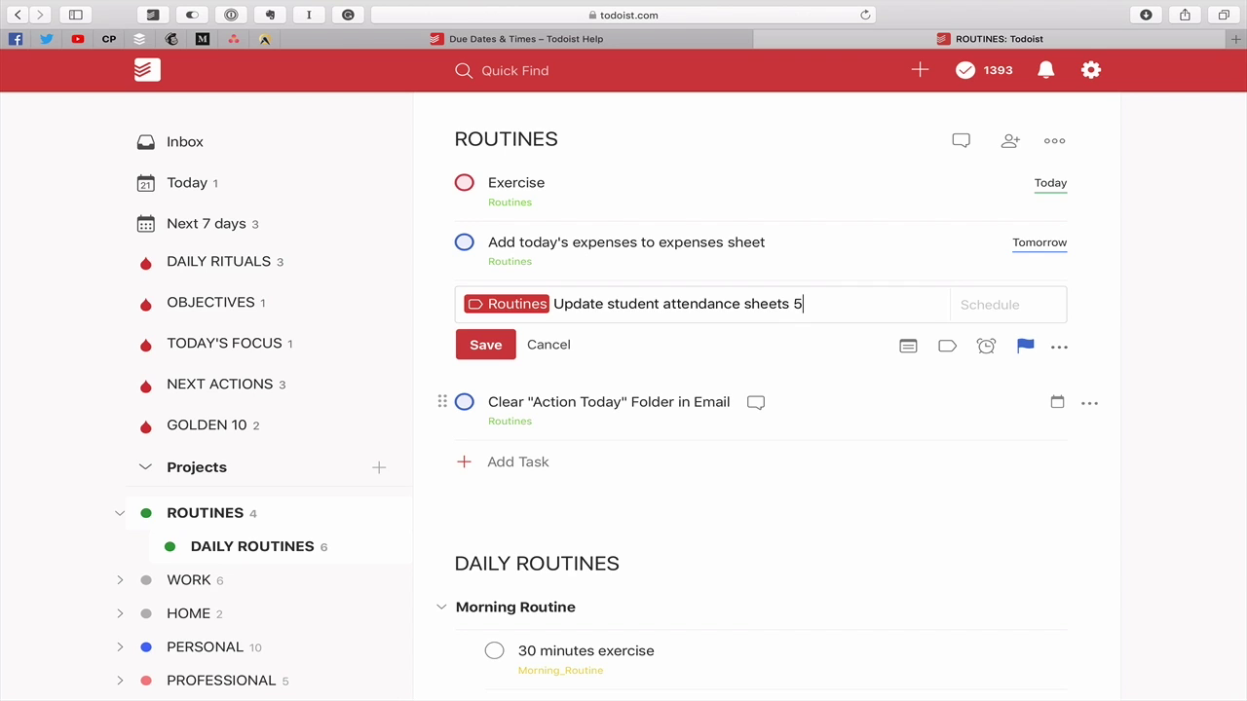
type("apr")
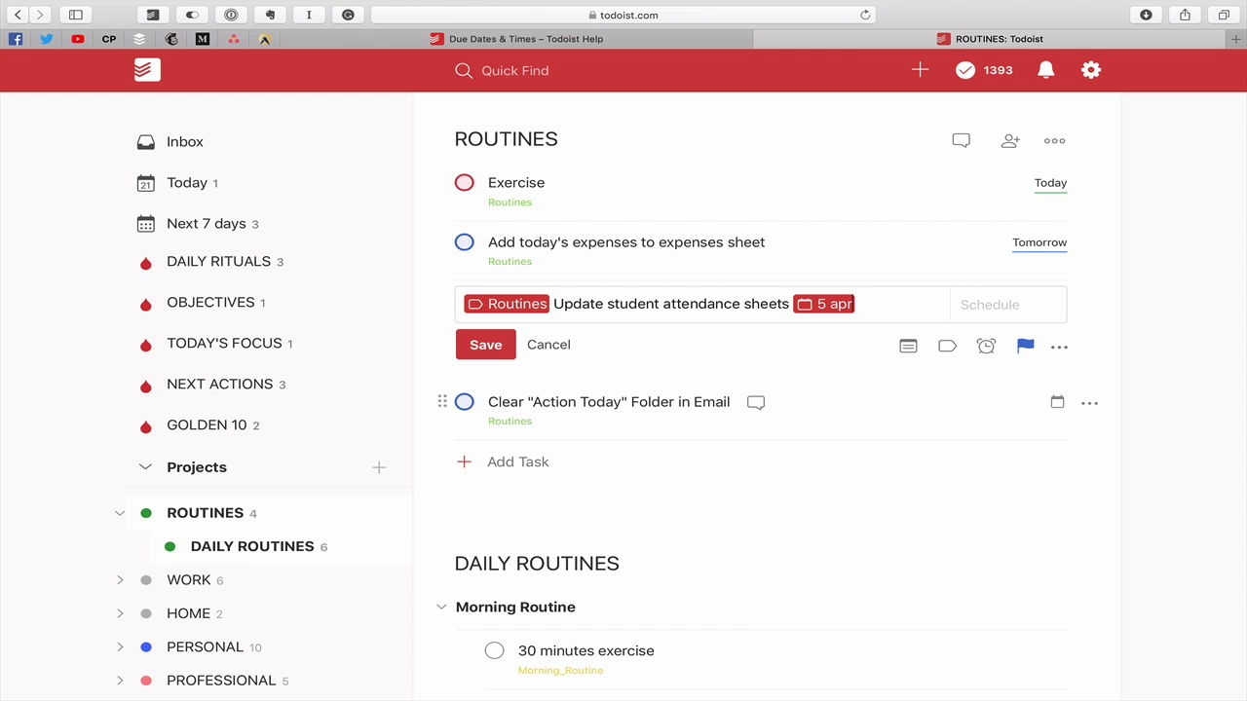
key("Return")
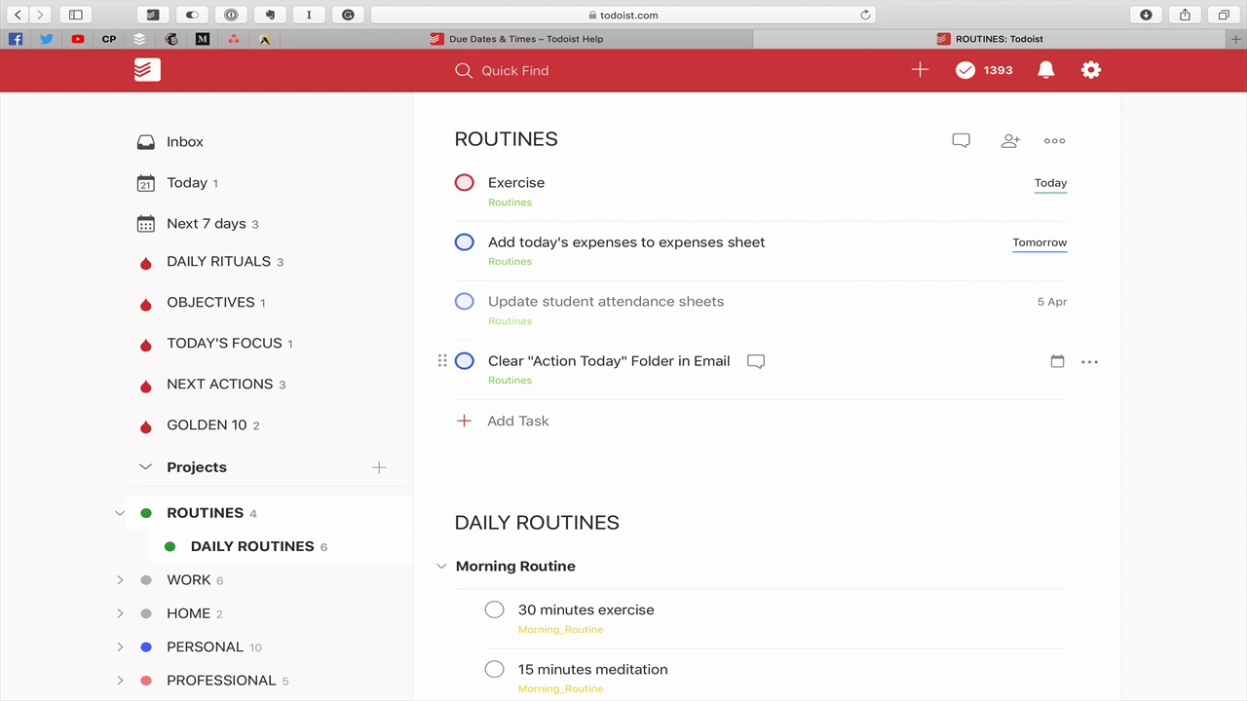
- Append 'ev day' to the Clear "Action Today" Folder in Email task so it repeats daily
left_click(836, 361)
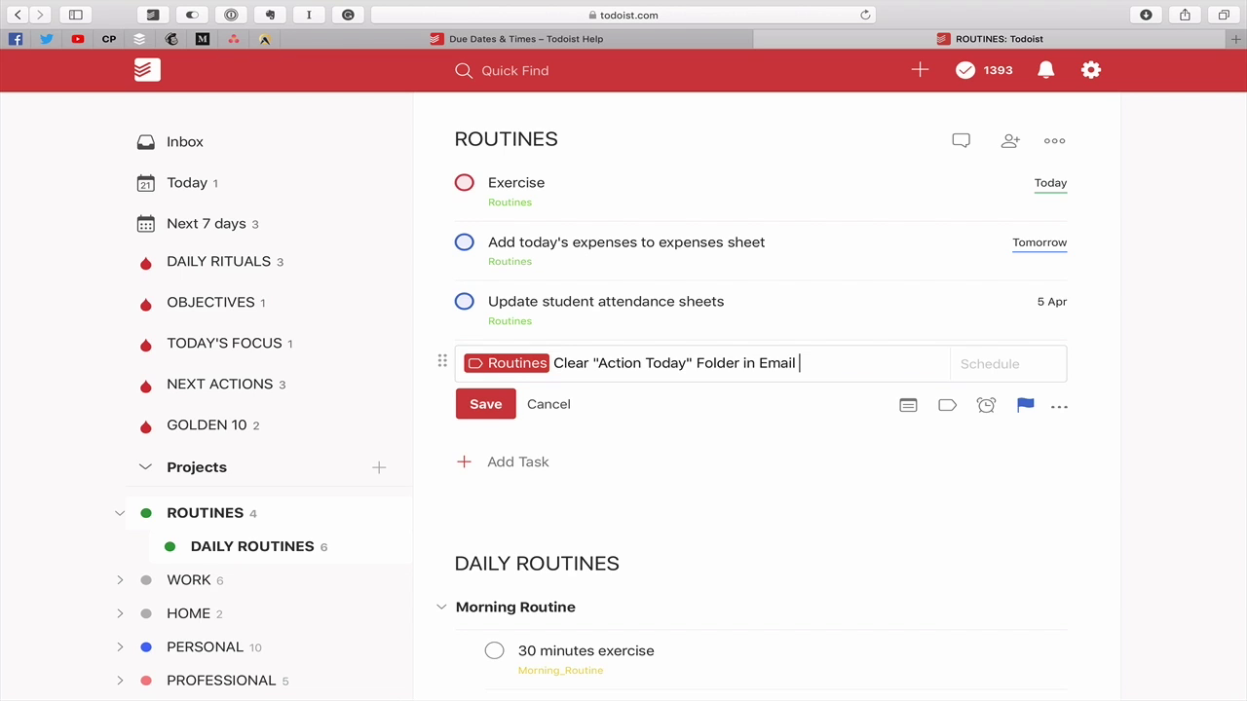
type("ev day")
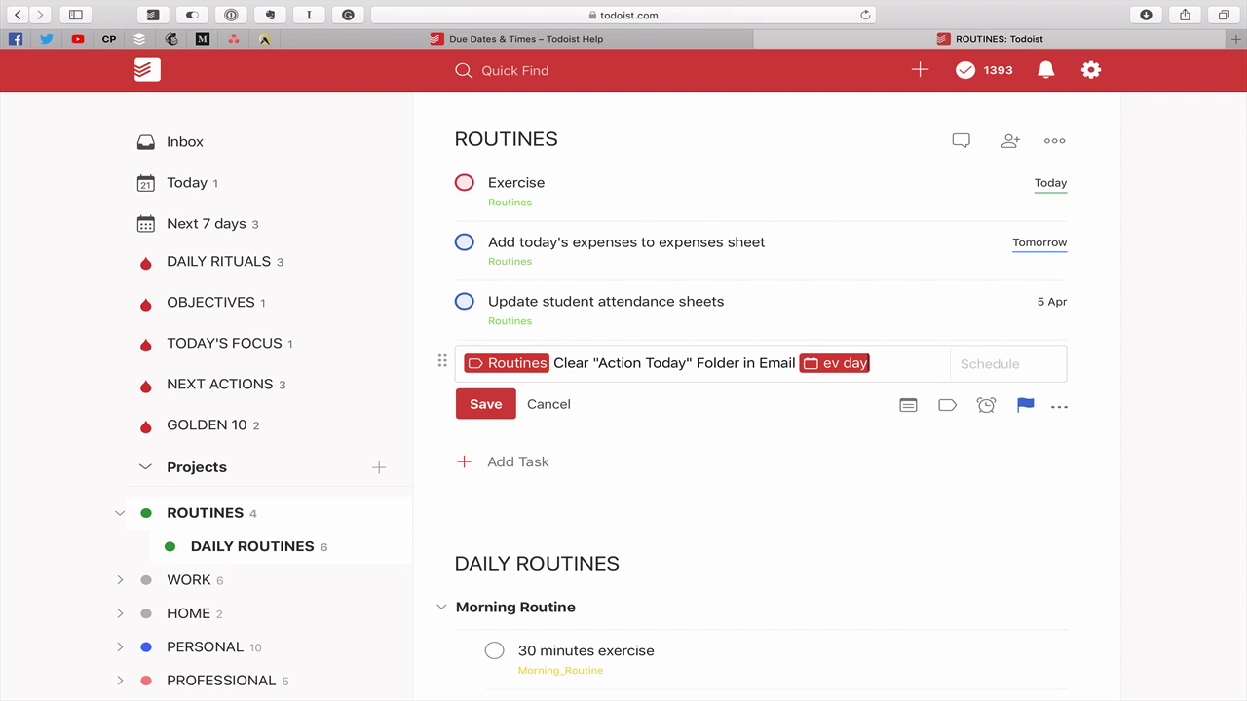
key("Return")
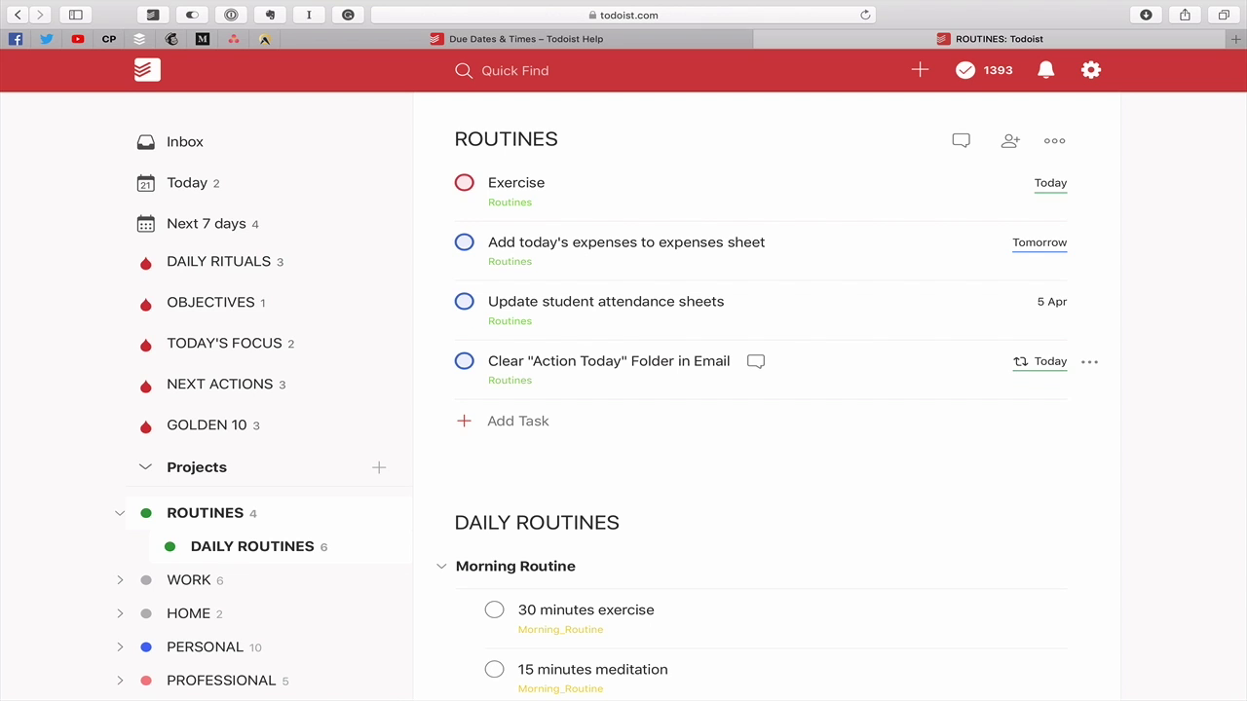
mouse_move(1049, 362)
- Make 30 minutes exercise recur every 10th by adding 'ev 10'
left_click(824, 606)
scroll(823, 611, "down", 3)
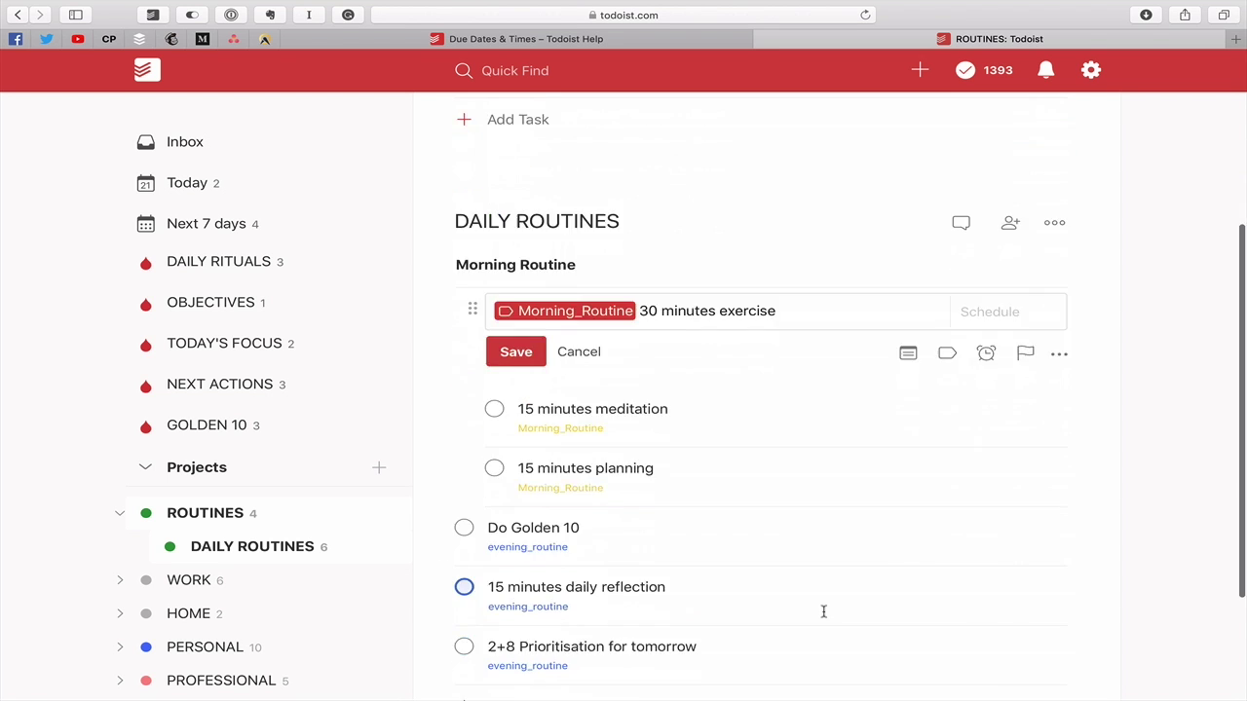
scroll(823, 611, "down", 2)
scroll(824, 610, "up", 5)
scroll(824, 609, "down", 4)
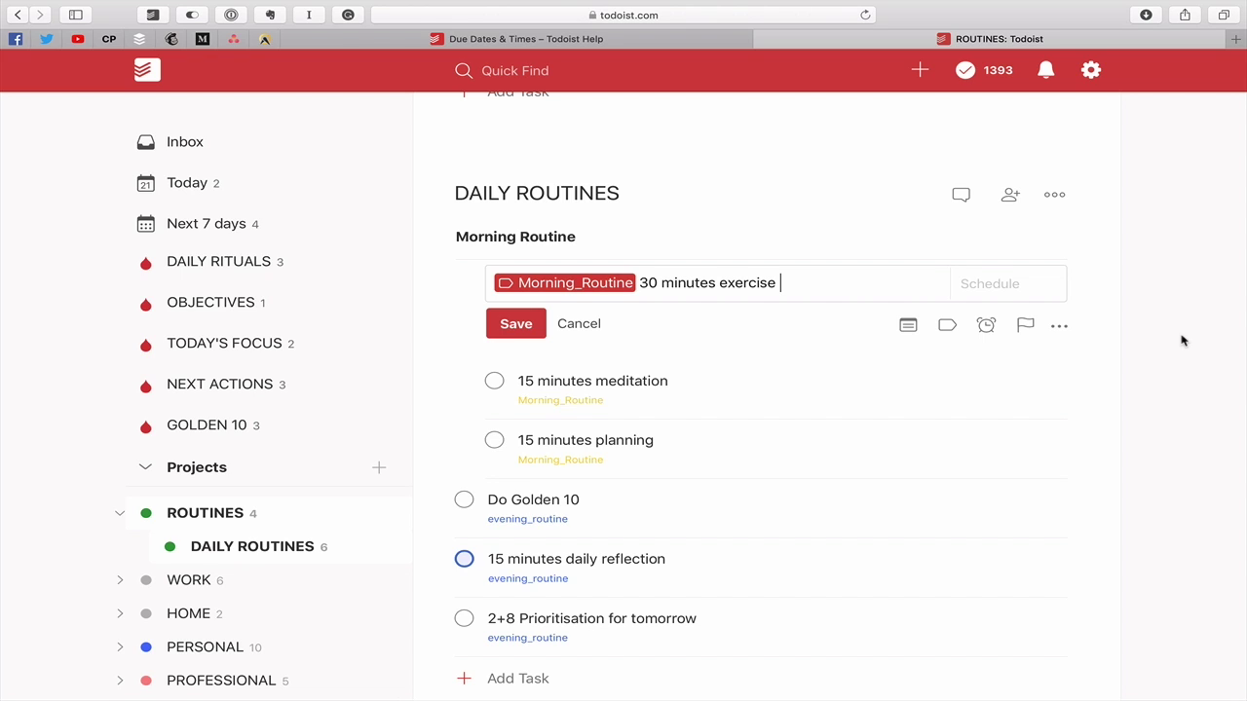
type("ev")
type("en")
key("BackSpace")
key("BackSpace")
key("BackSpace")
type("10")
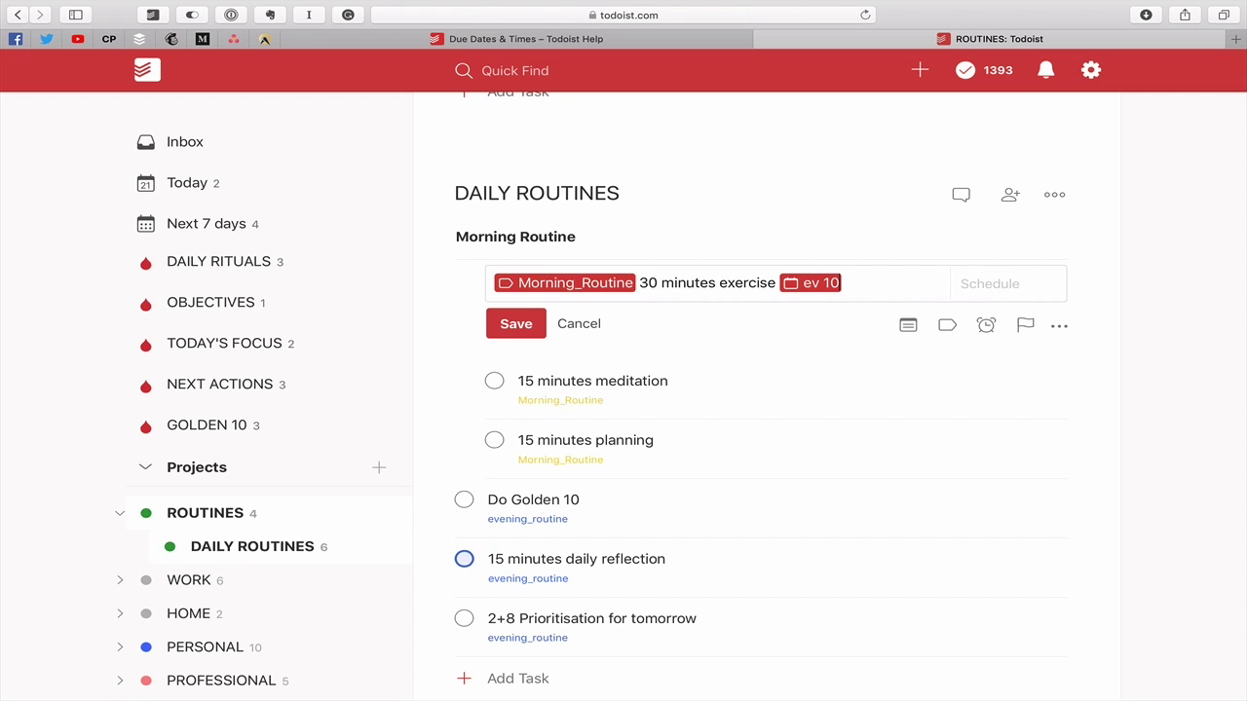
key("Return")
mouse_move(1041, 281)
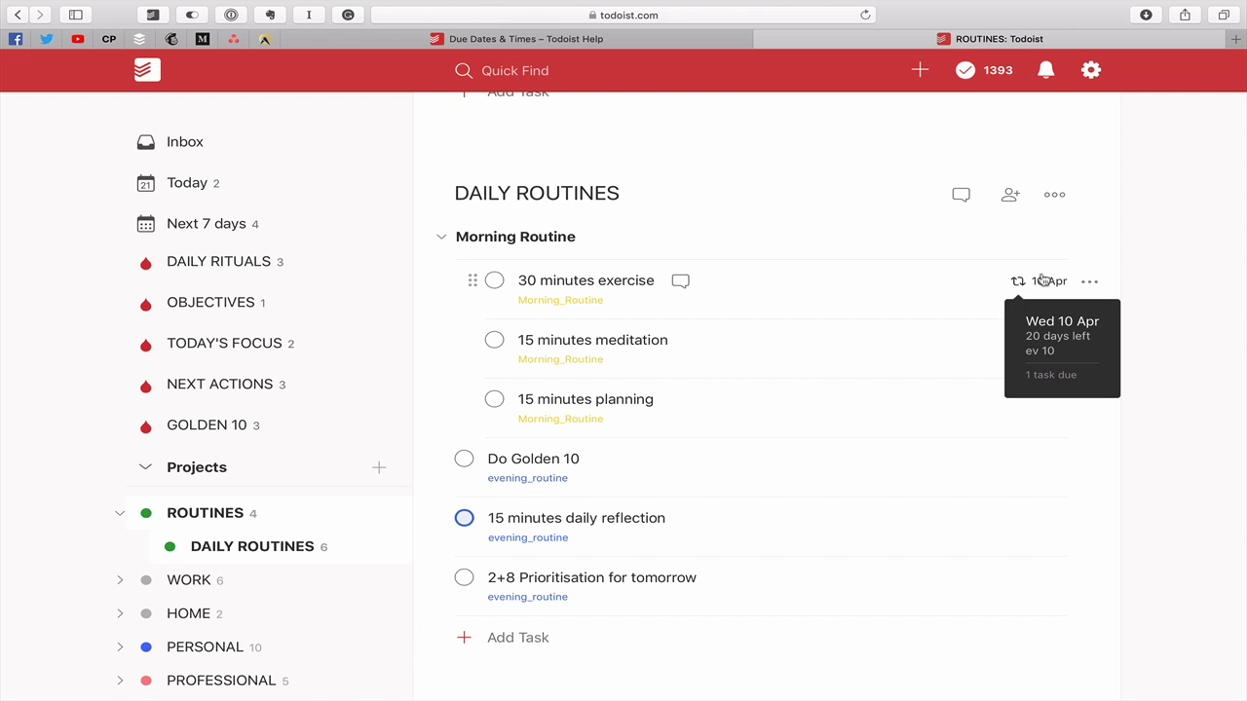
- Complete 30 minutes exercise twice so its next occurrence moves to 10 Jun
scroll(1042, 280, "up", 3)
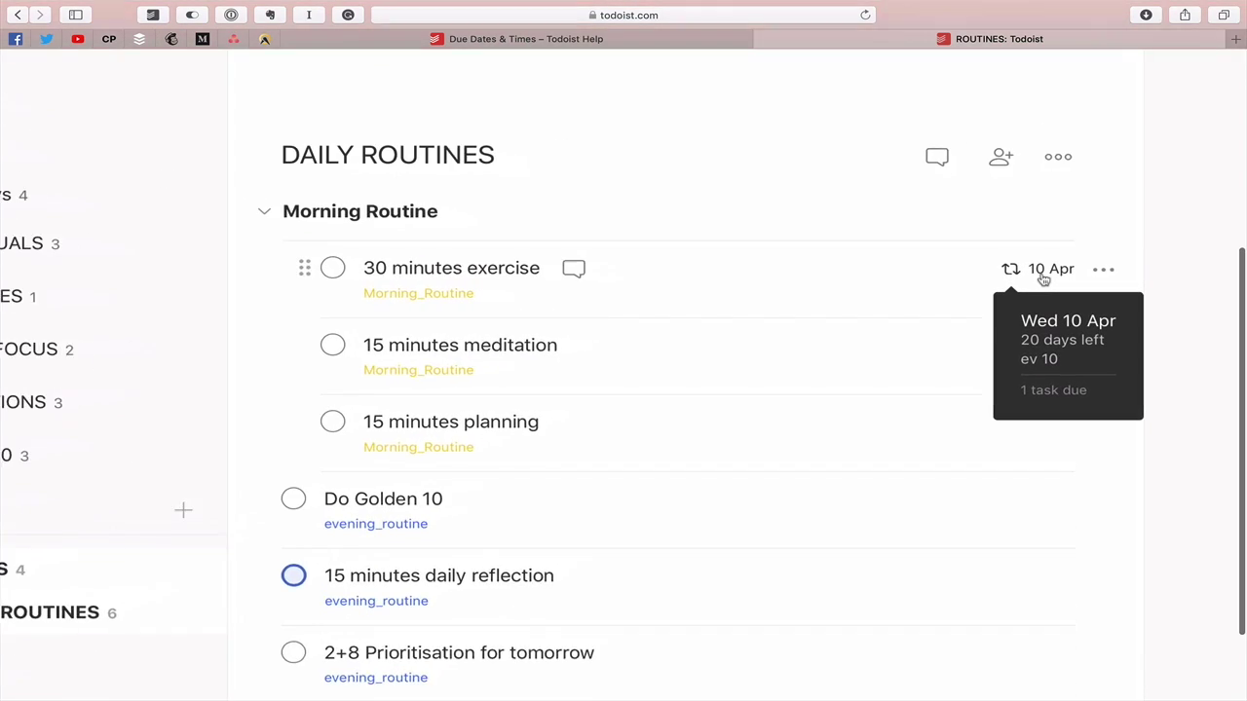
scroll(1043, 280, "down", 3)
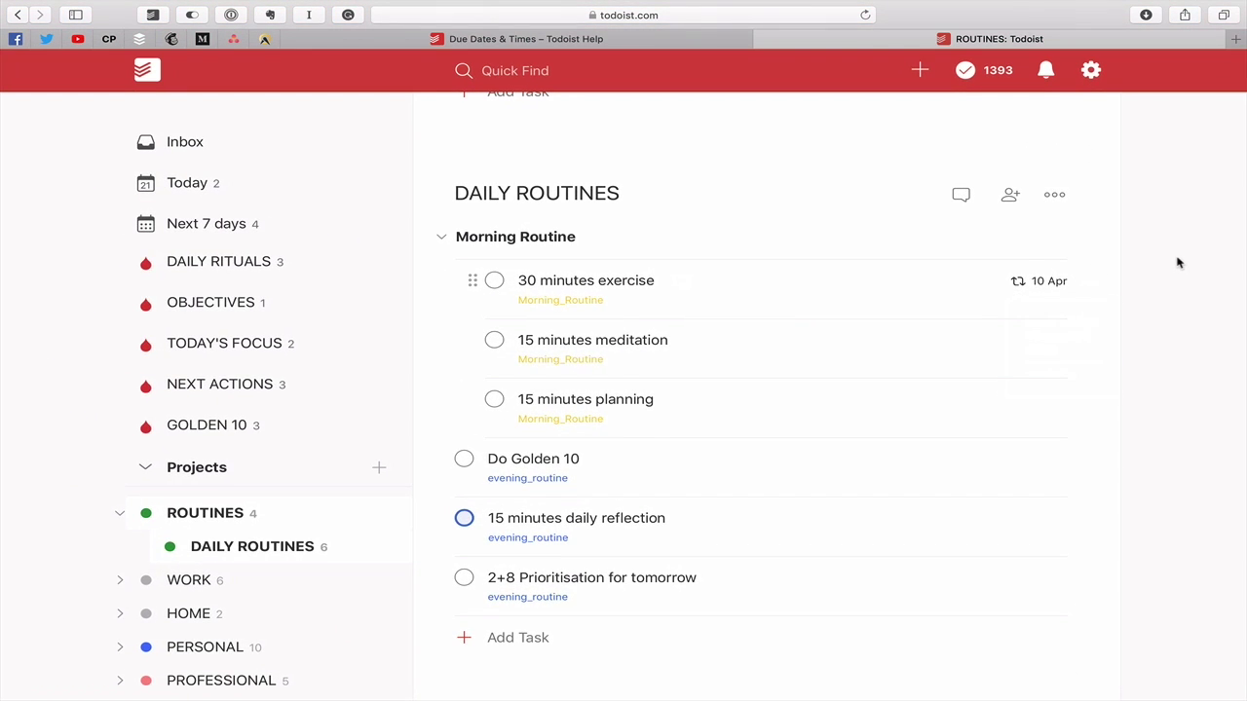
left_click(494, 282)
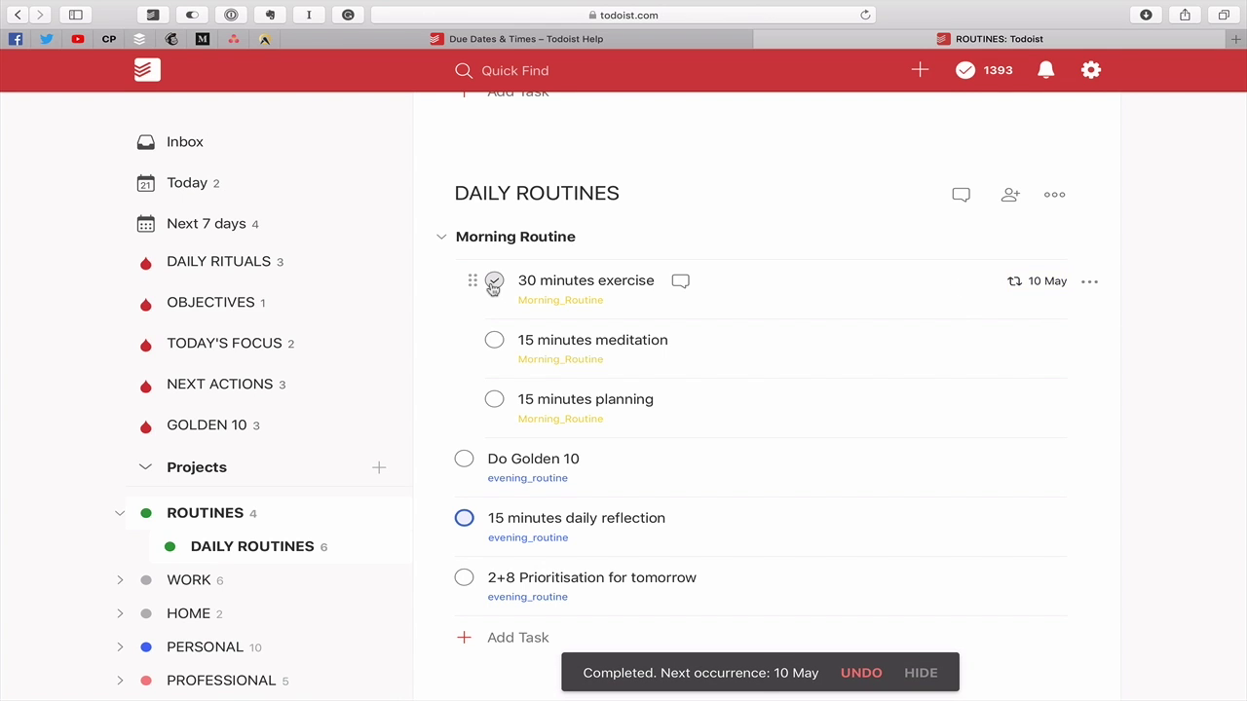
left_click(494, 281)
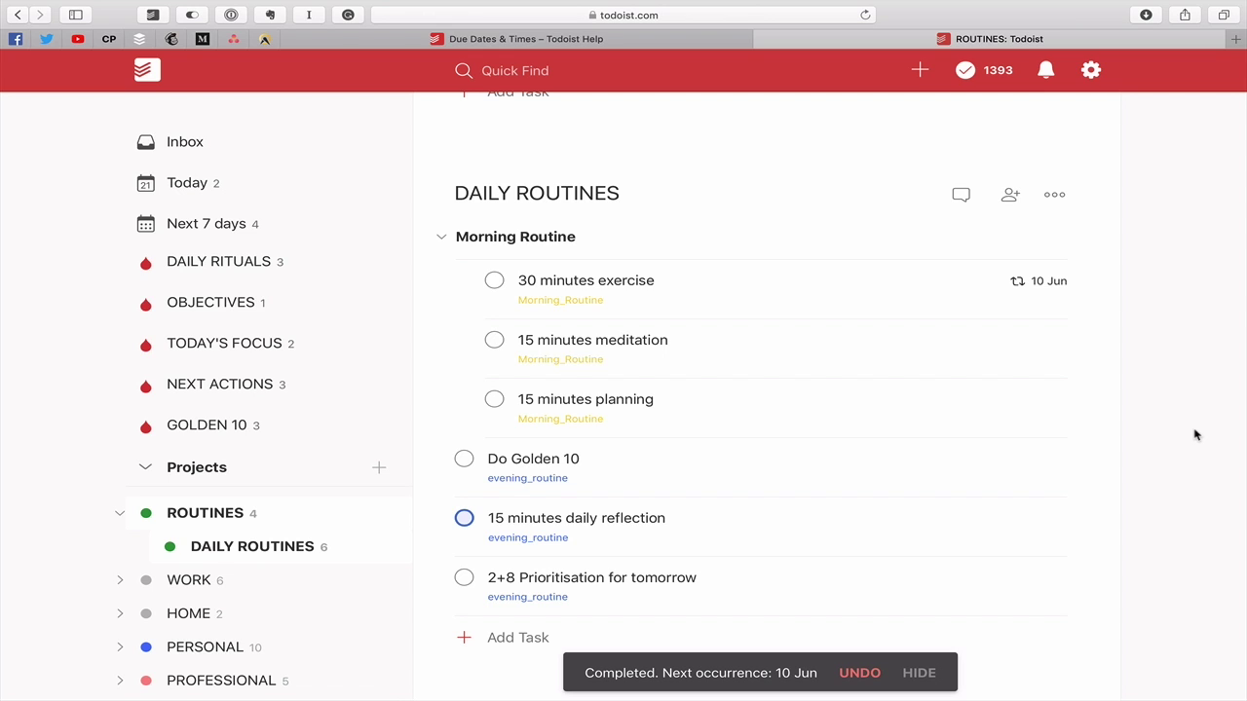
- Replace 30 minutes exercise's ev 10 date with 'ev 14', next due 14 Apr
left_click(832, 311)
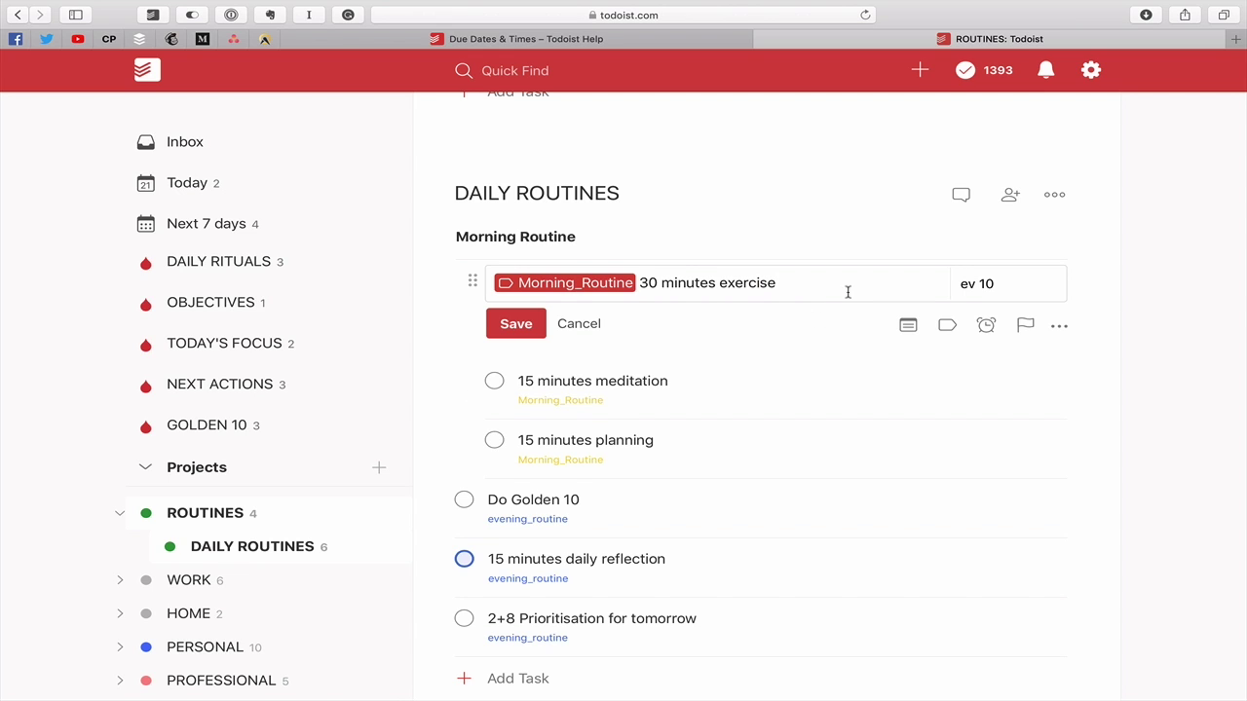
left_click(1000, 288)
left_click(933, 464)
type("ev 14")
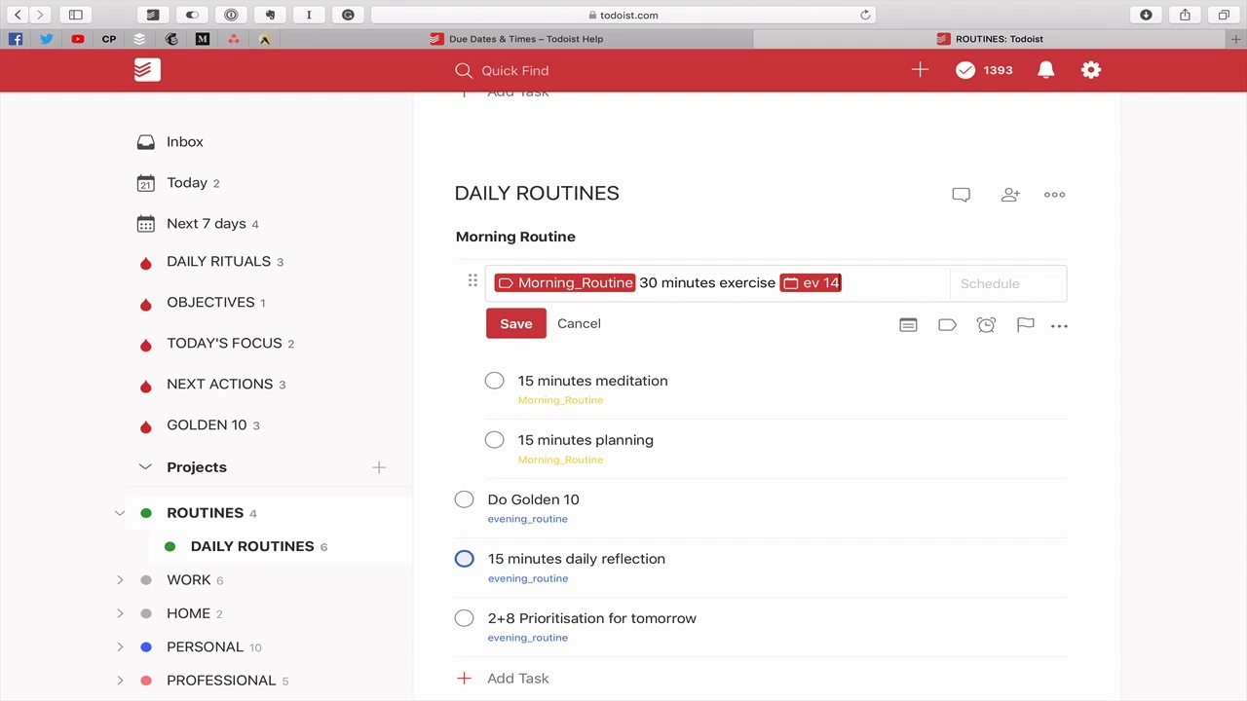
key("Return")
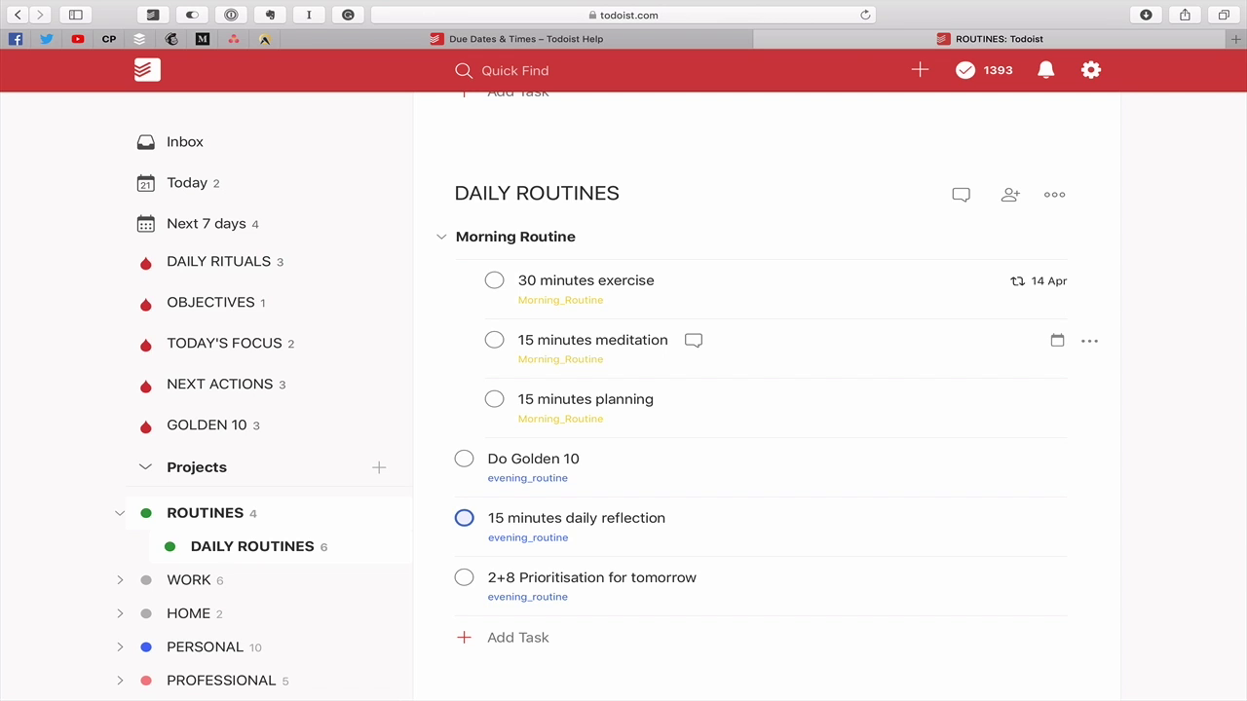
- Add 'ev 2 week' to 15 minutes meditation, fixing the typo, so it's due today, 21 Mar
left_click(794, 340)
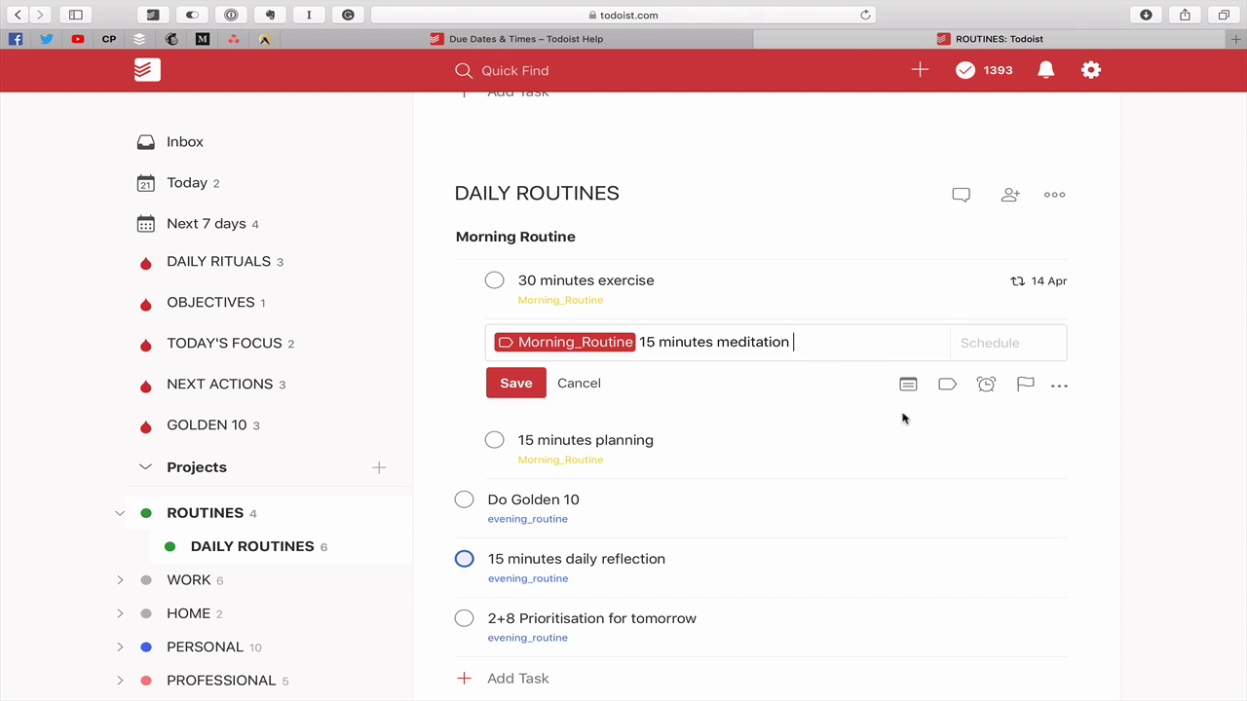
type("ev 2 wek")
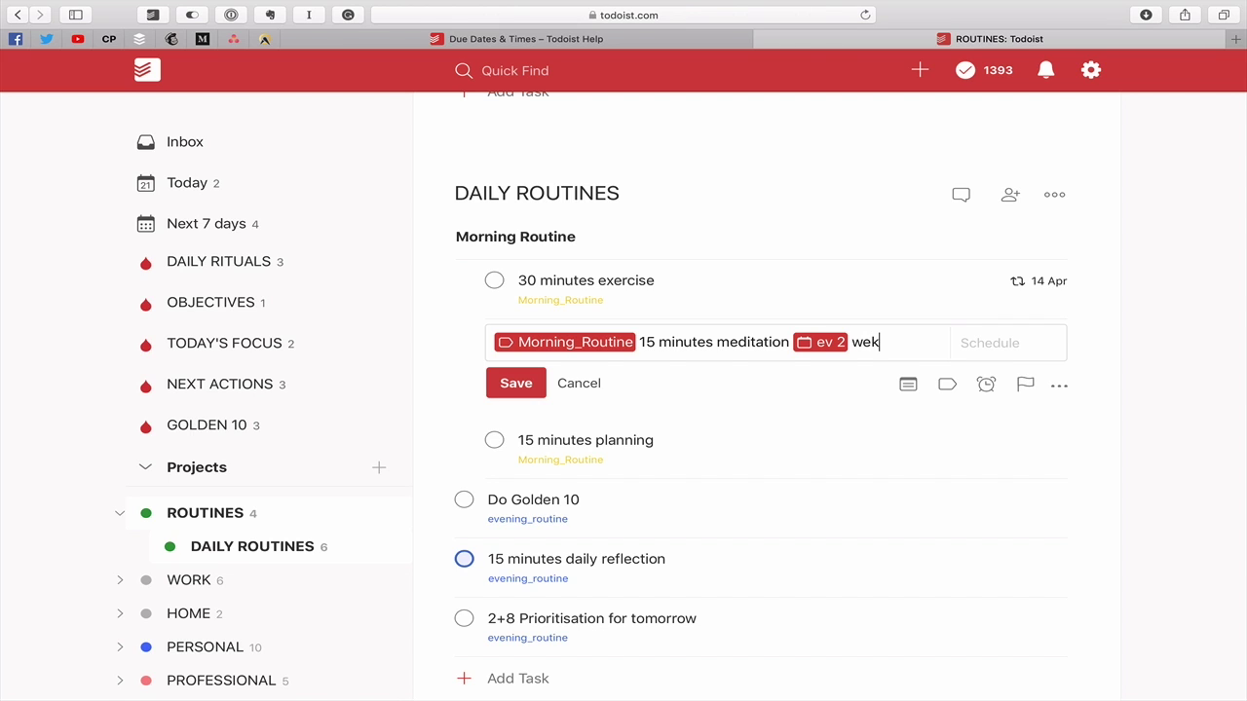
key("BackSpace")
type("ek")
key("Return")
mouse_move(1061, 348)
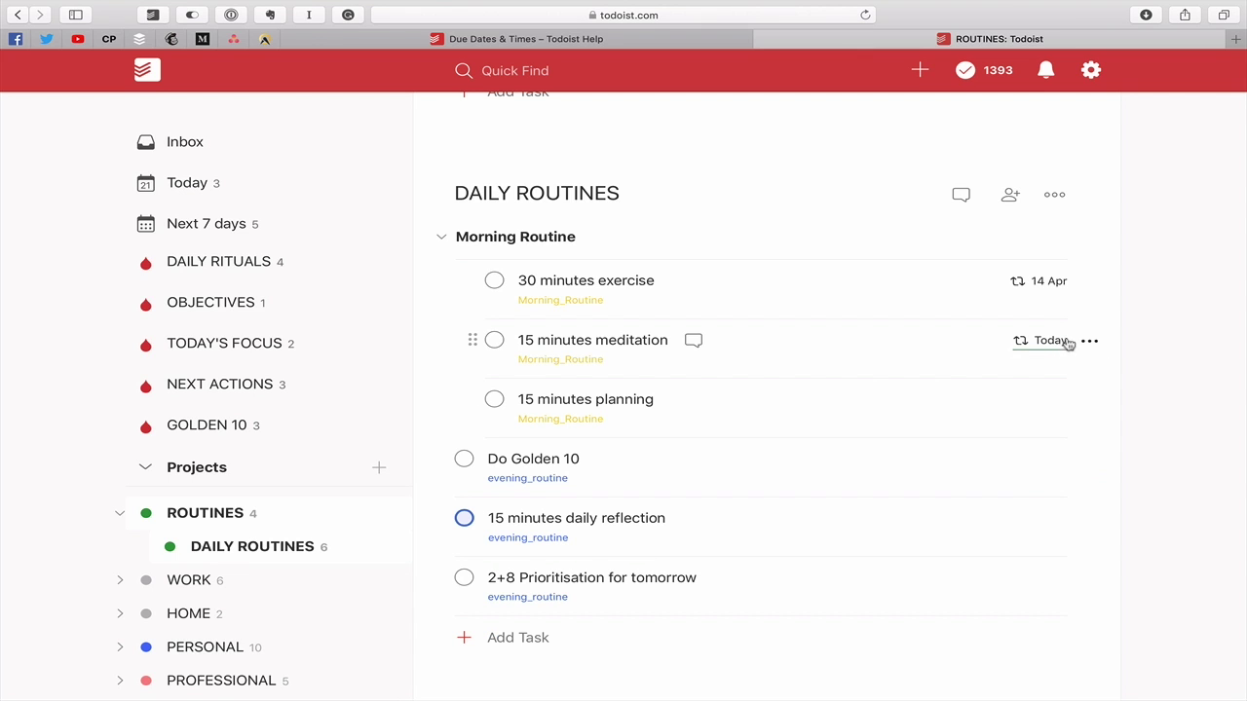
scroll(1054, 341, "up", 5)
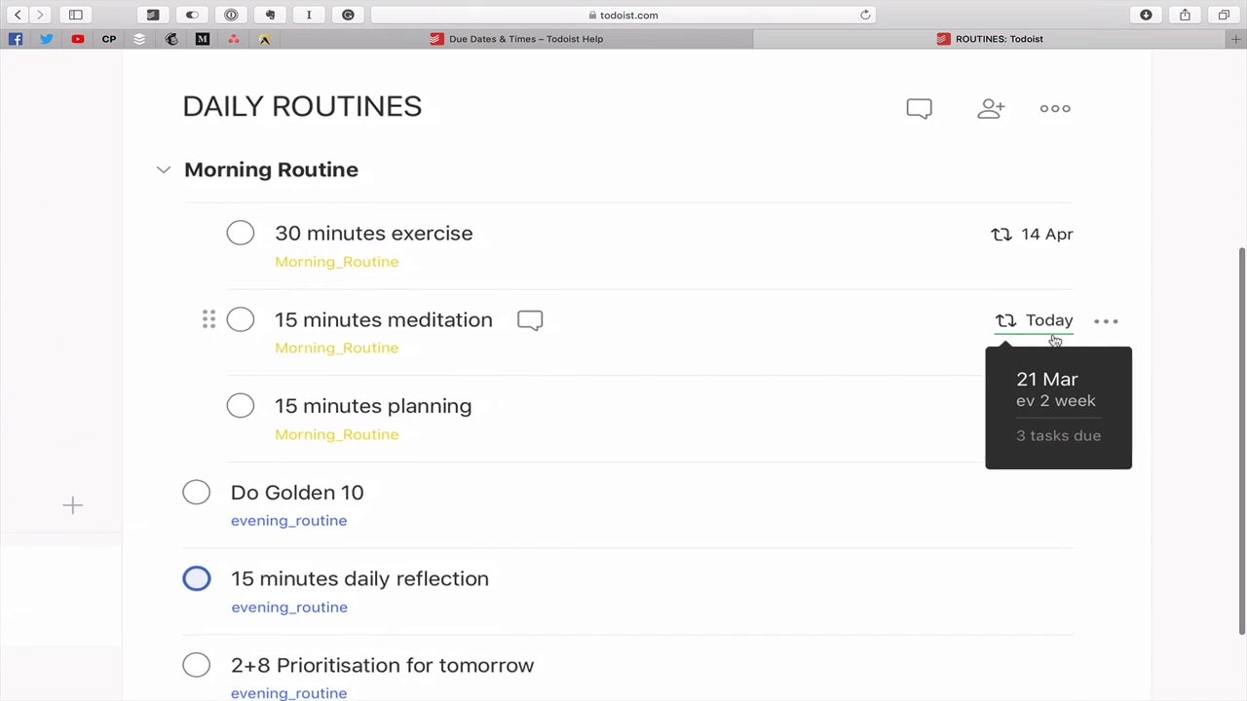
mouse_move(906, 319)
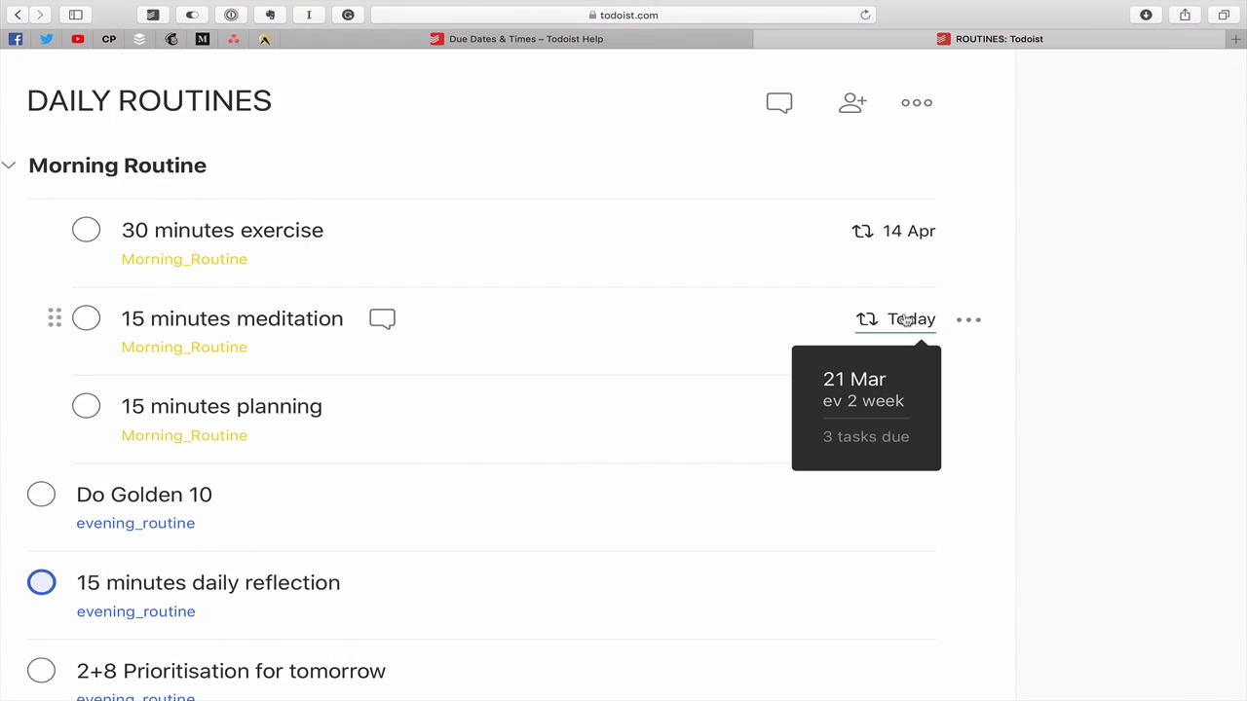
scroll(905, 319, "left", 3)
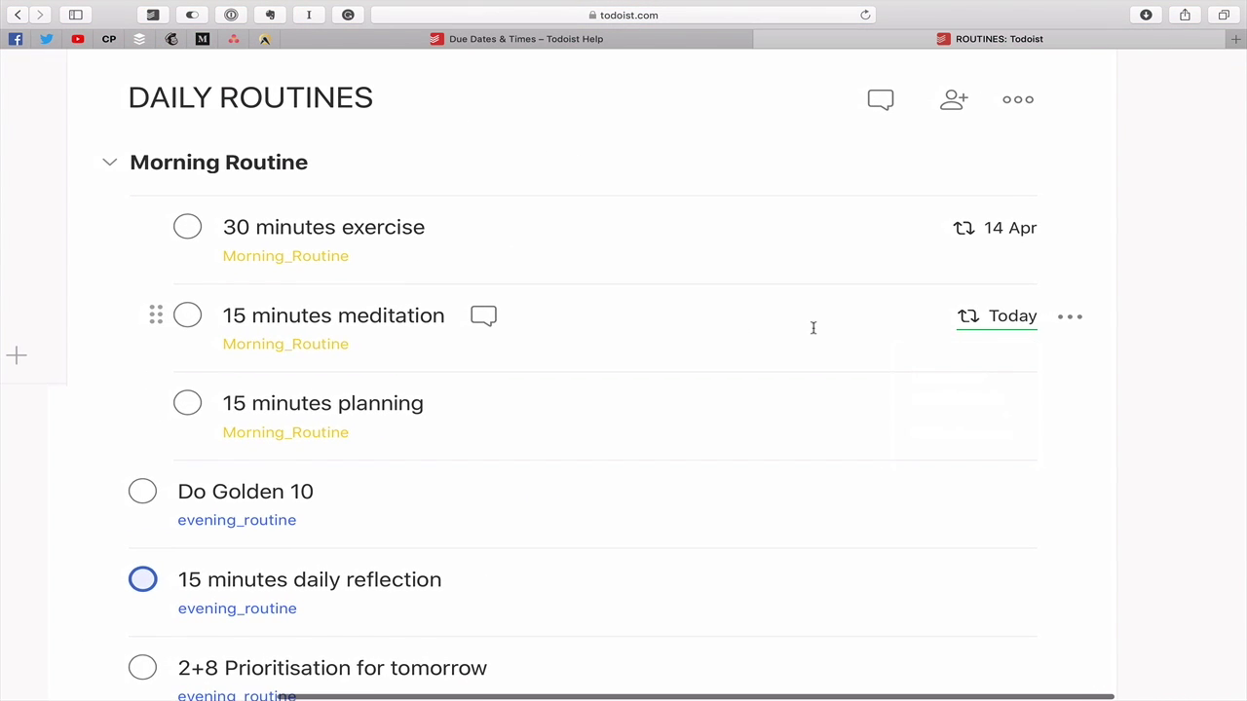
- Clear meditation's ev 2 week date and enter 'ev 20 days' instead
left_click(812, 327)
left_click(902, 325)
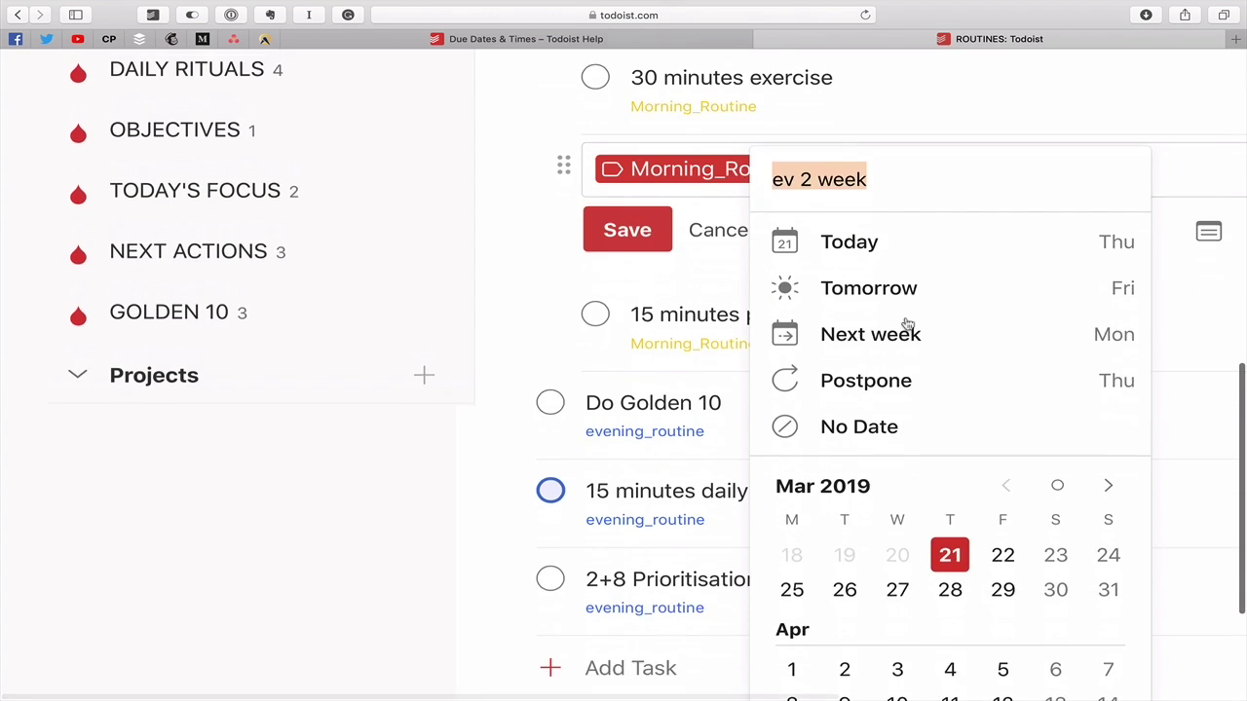
left_click(822, 328)
scroll(824, 326, "down", 5)
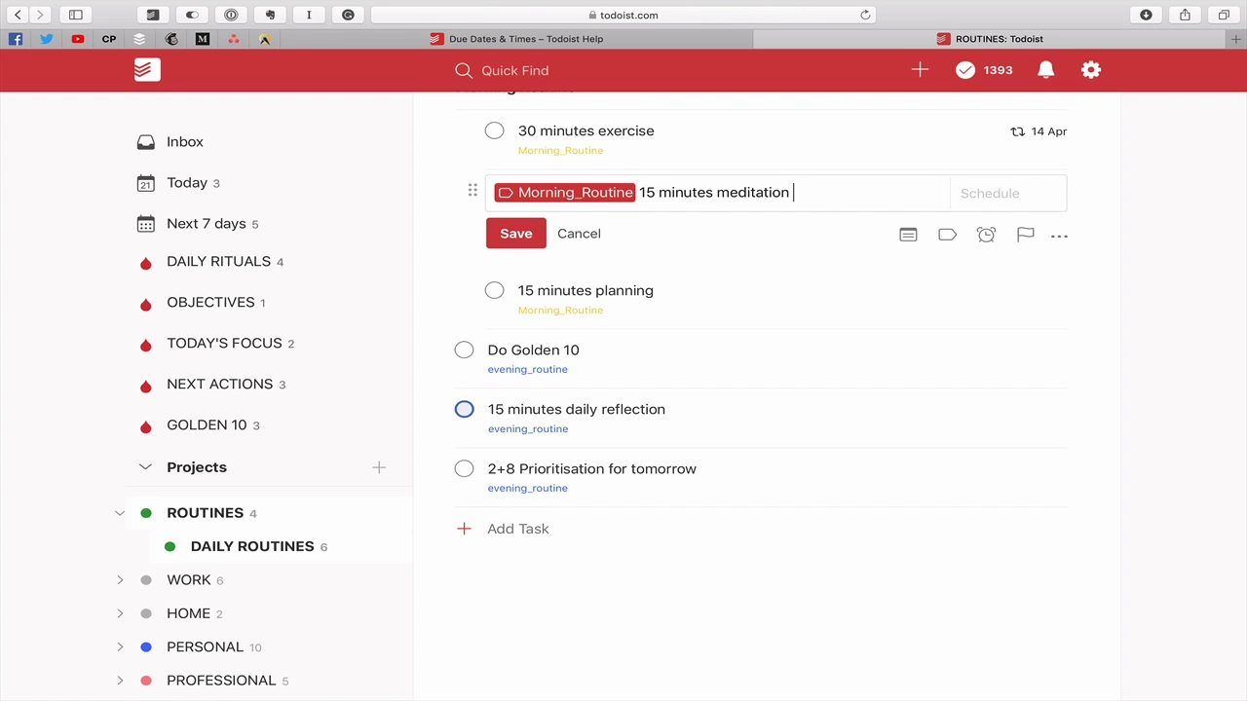
type("ev 20 days")
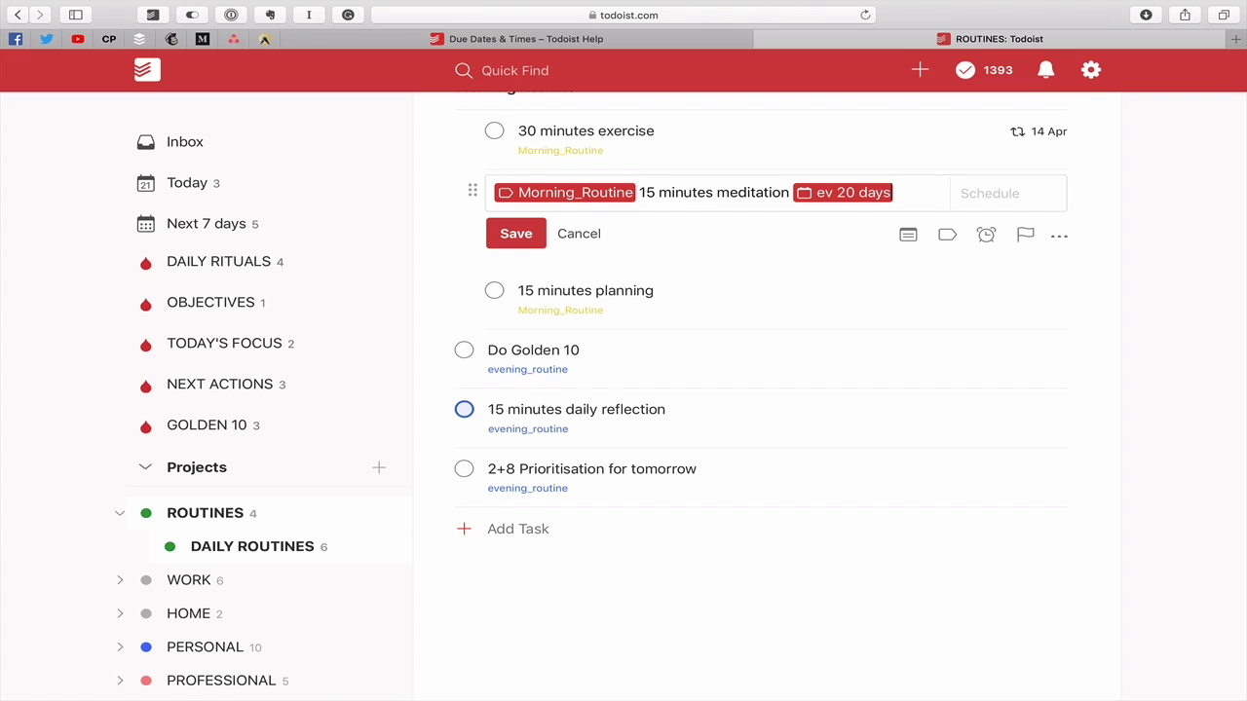
key("Return")
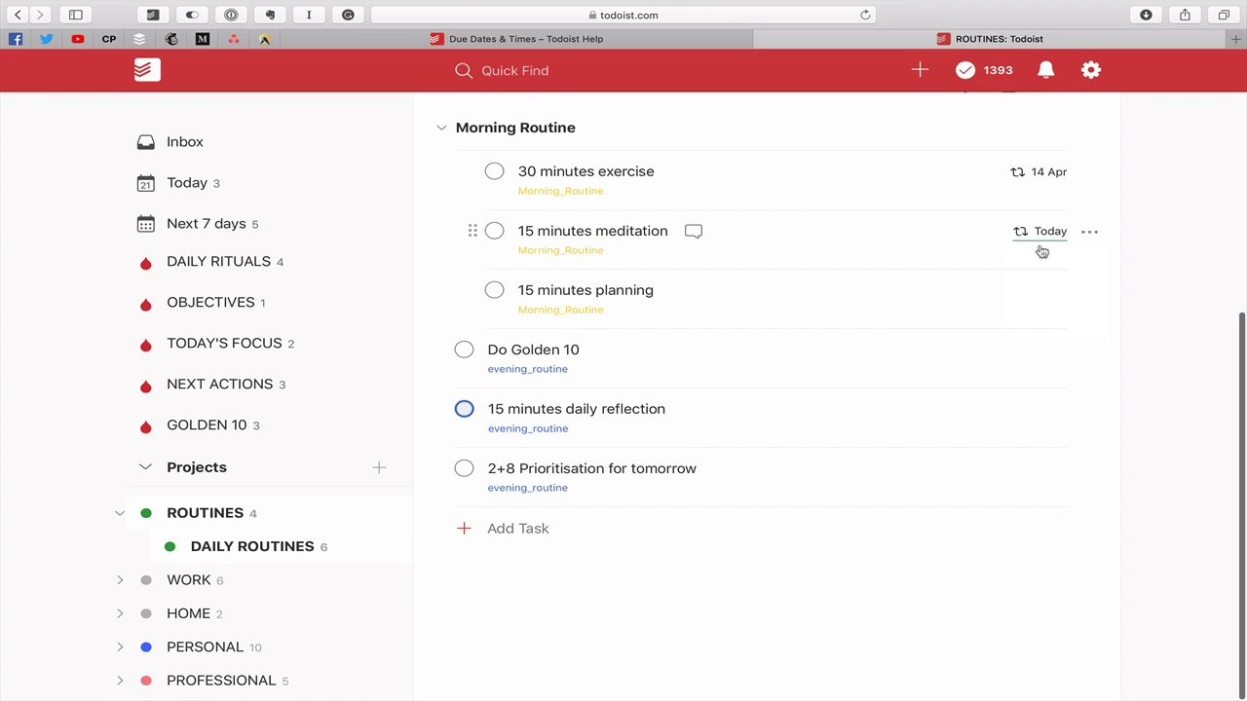
mouse_move(1060, 239)
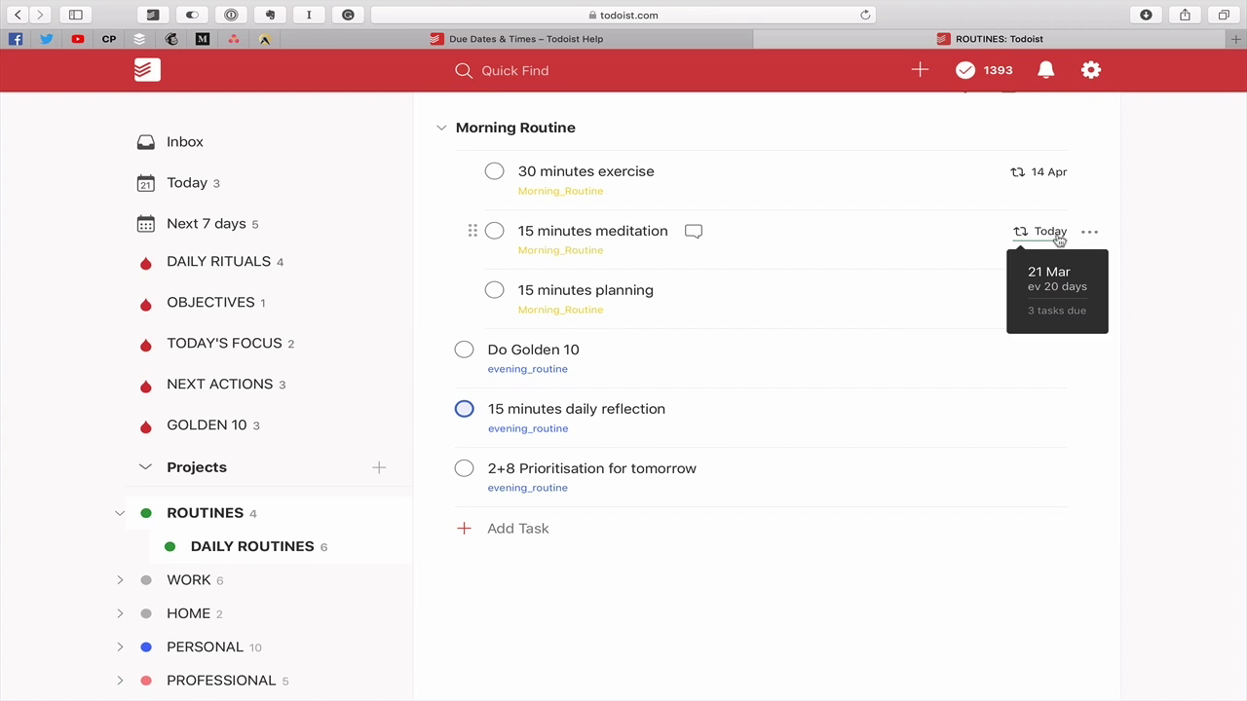
- Overwrite the meditation task's Today due date with 'ev 3 month'
left_click(1060, 240)
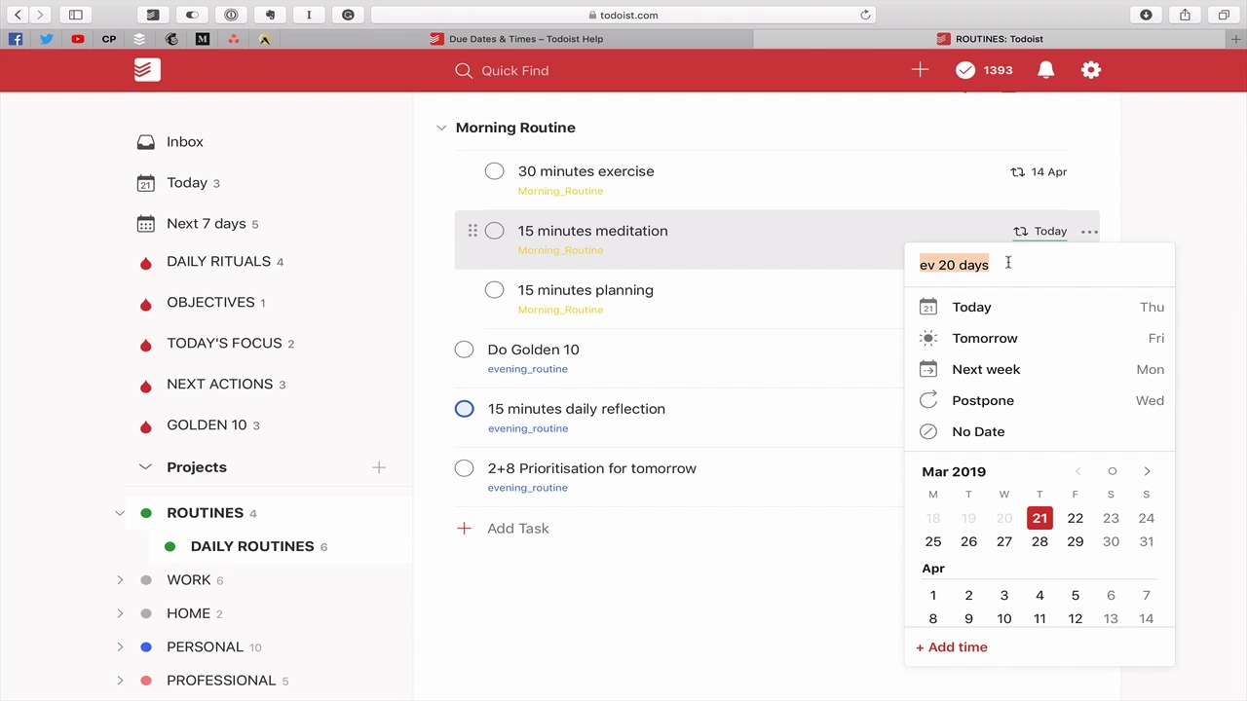
type("e")
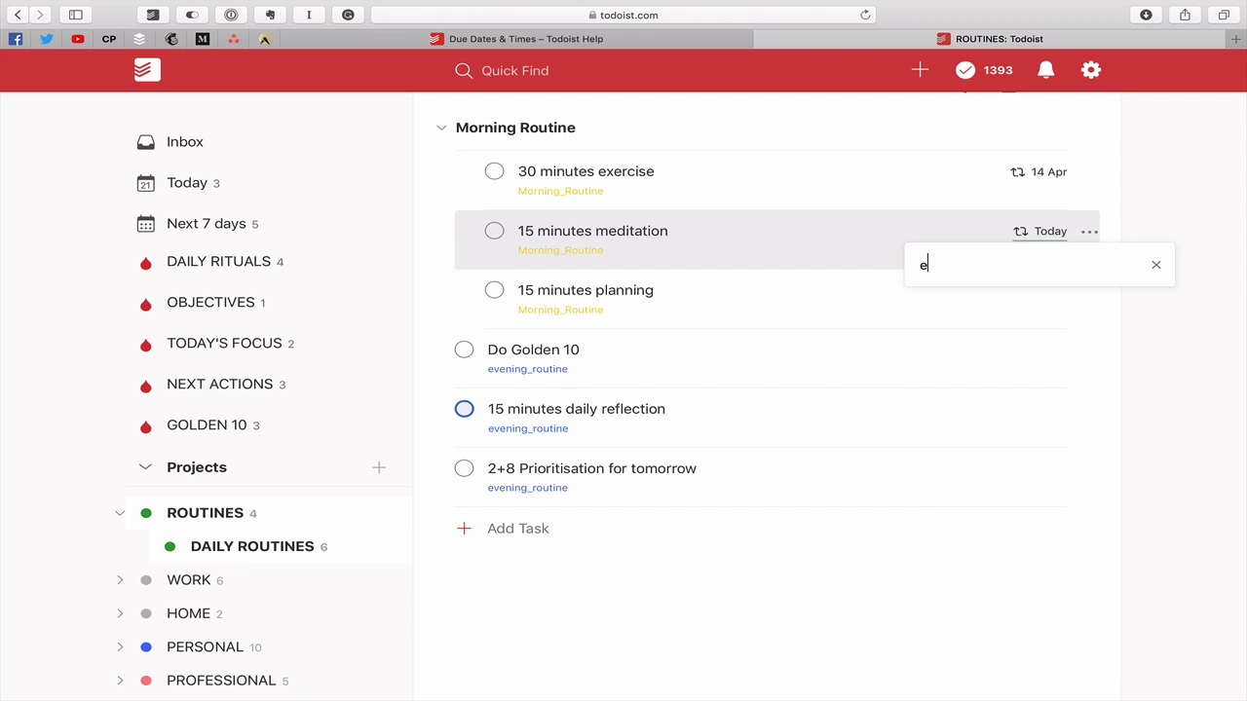
type("v 3 month")
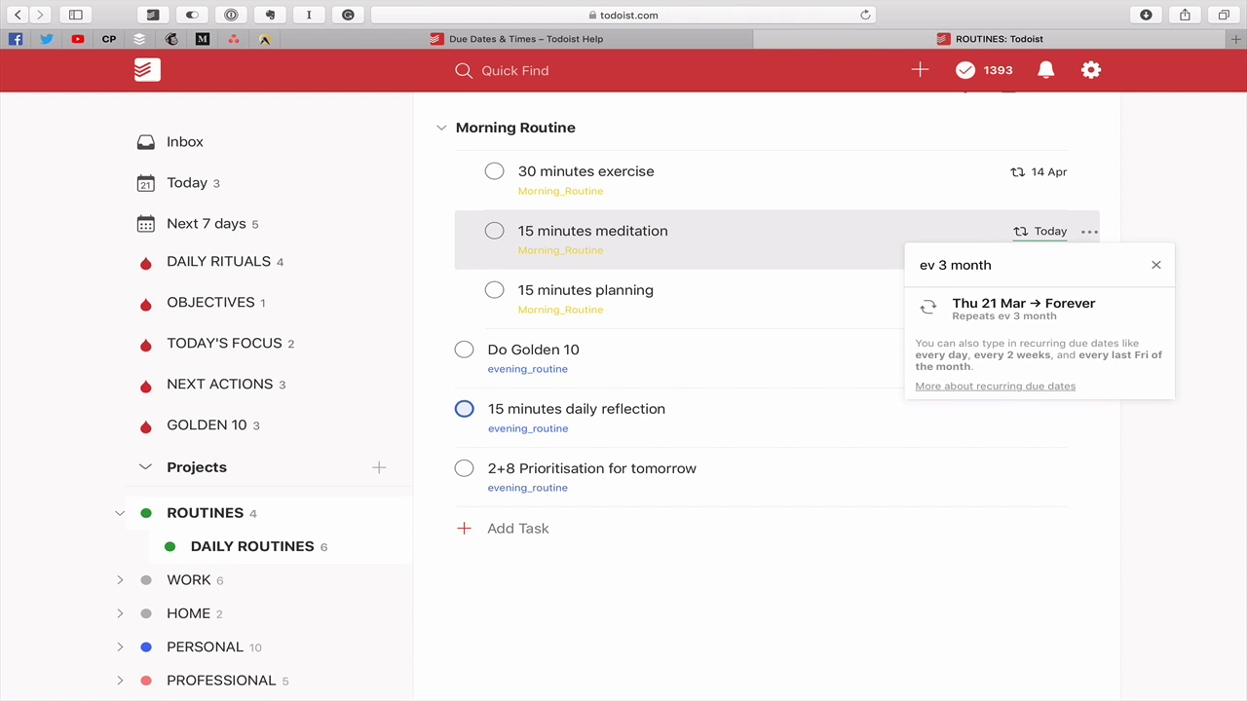
scroll(1007, 316, "up", 3)
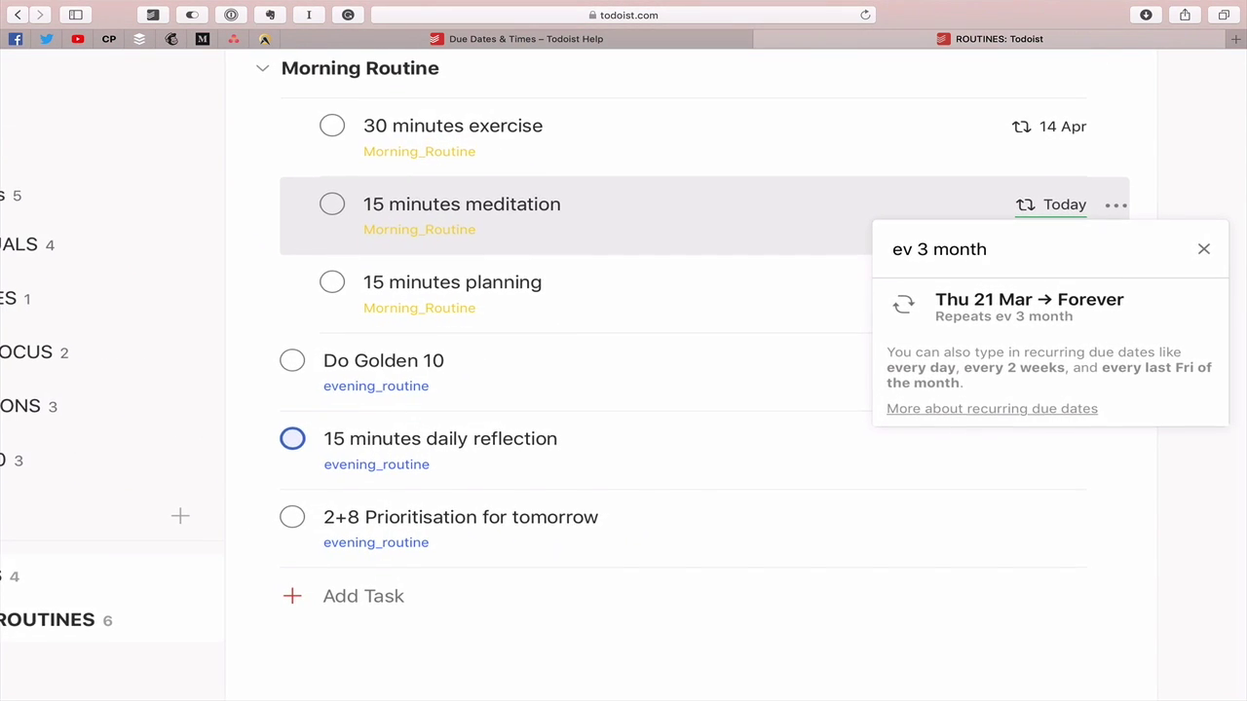
scroll(624, 389, "right", 2)
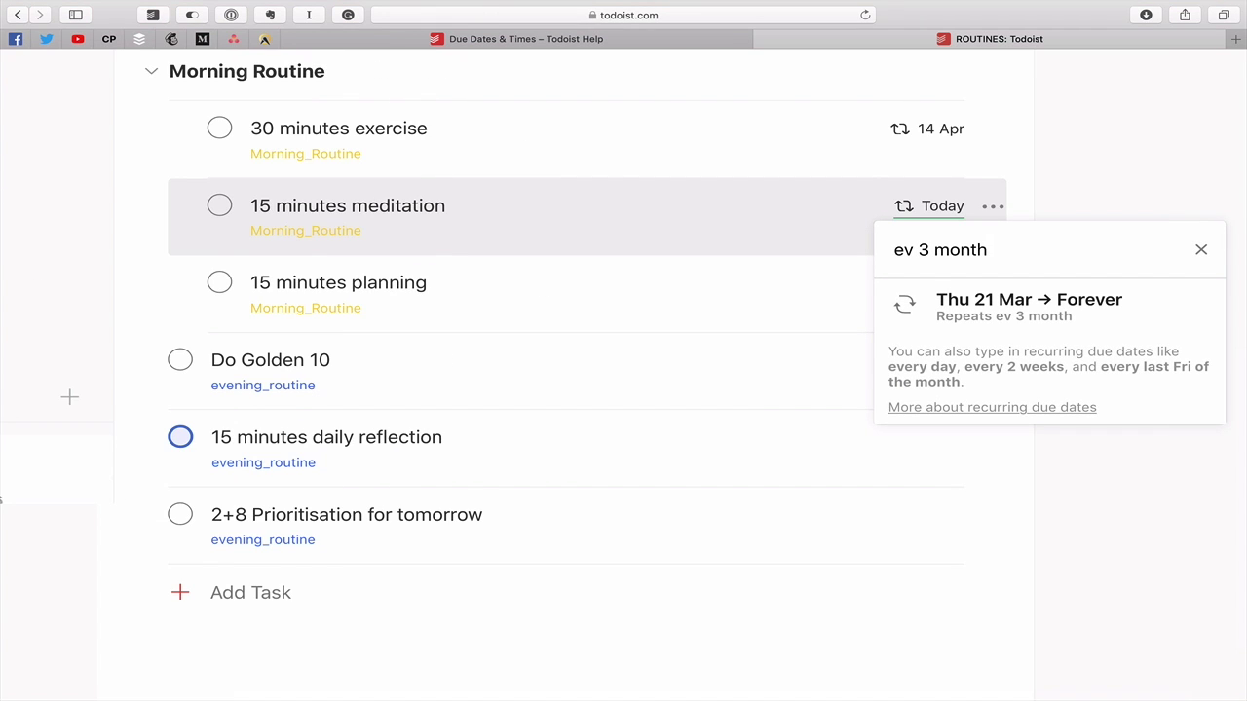
scroll(623, 389, "down", 3)
scroll(623, 390, "down", 3)
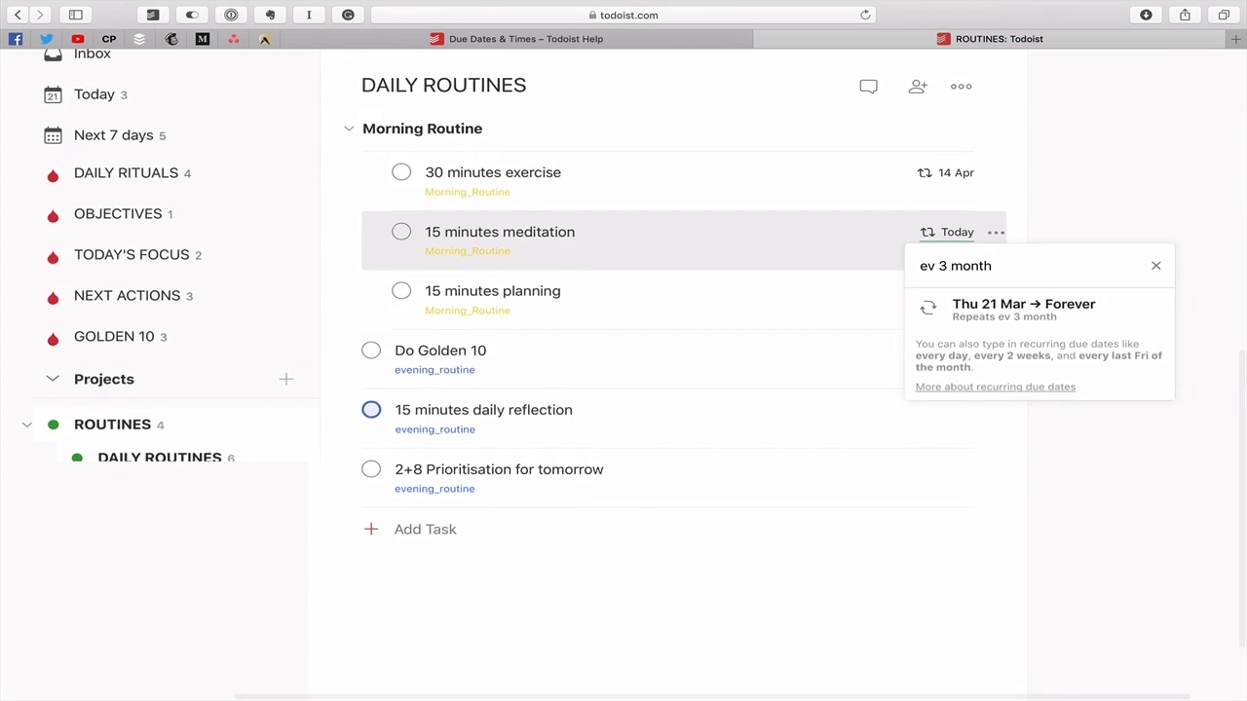
- Extend the schedule with 'for 6 months' and apply the Thu 21 Mar → Sat 21 Sep suggestion
type("for ")
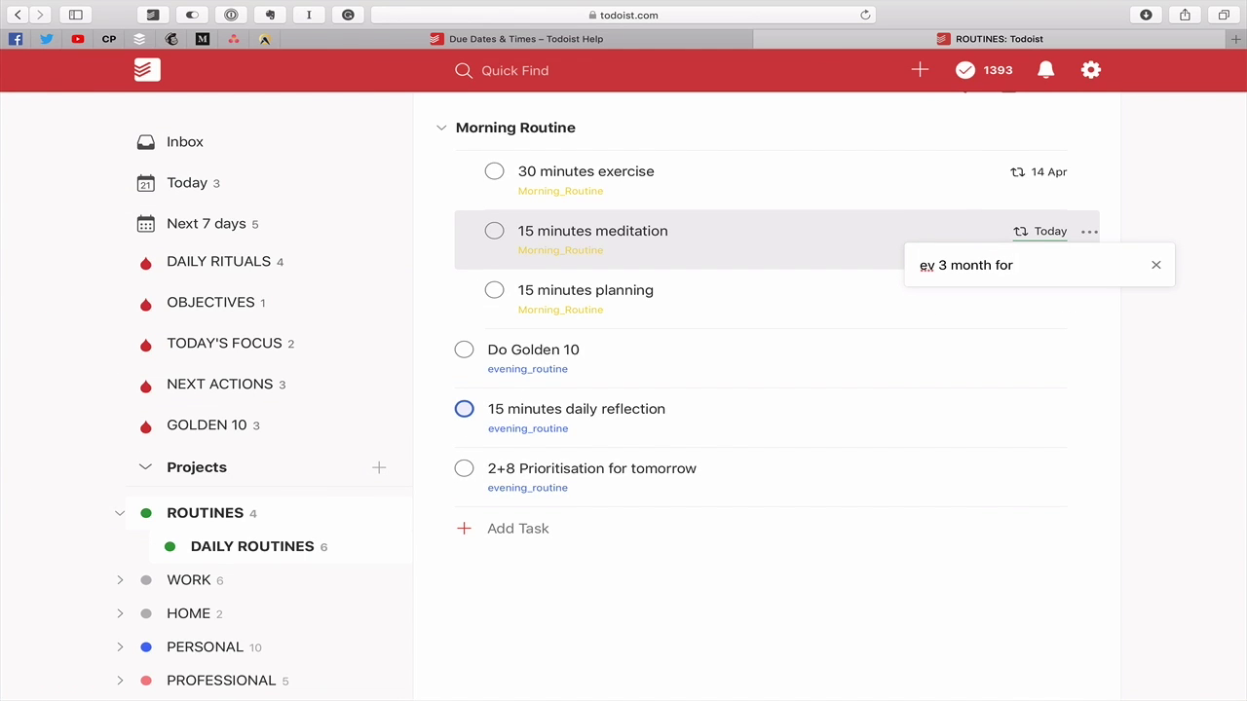
type("6 months")
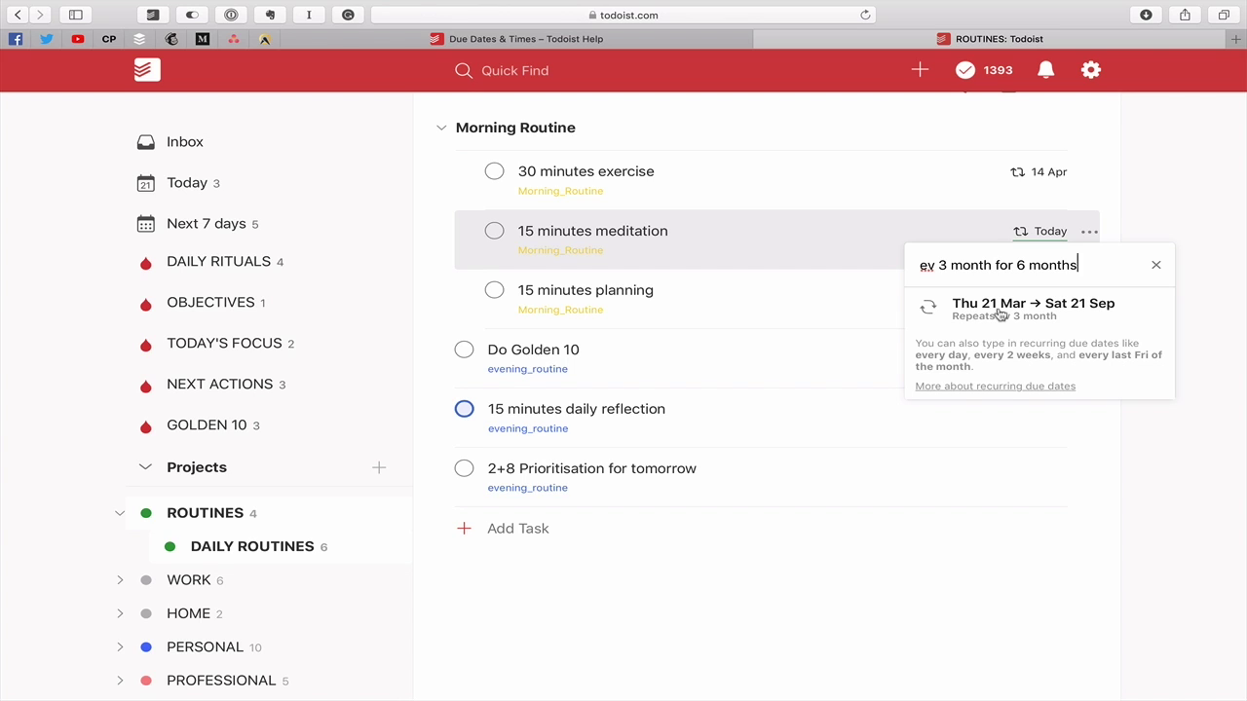
left_click(1000, 313)
mouse_move(1057, 232)
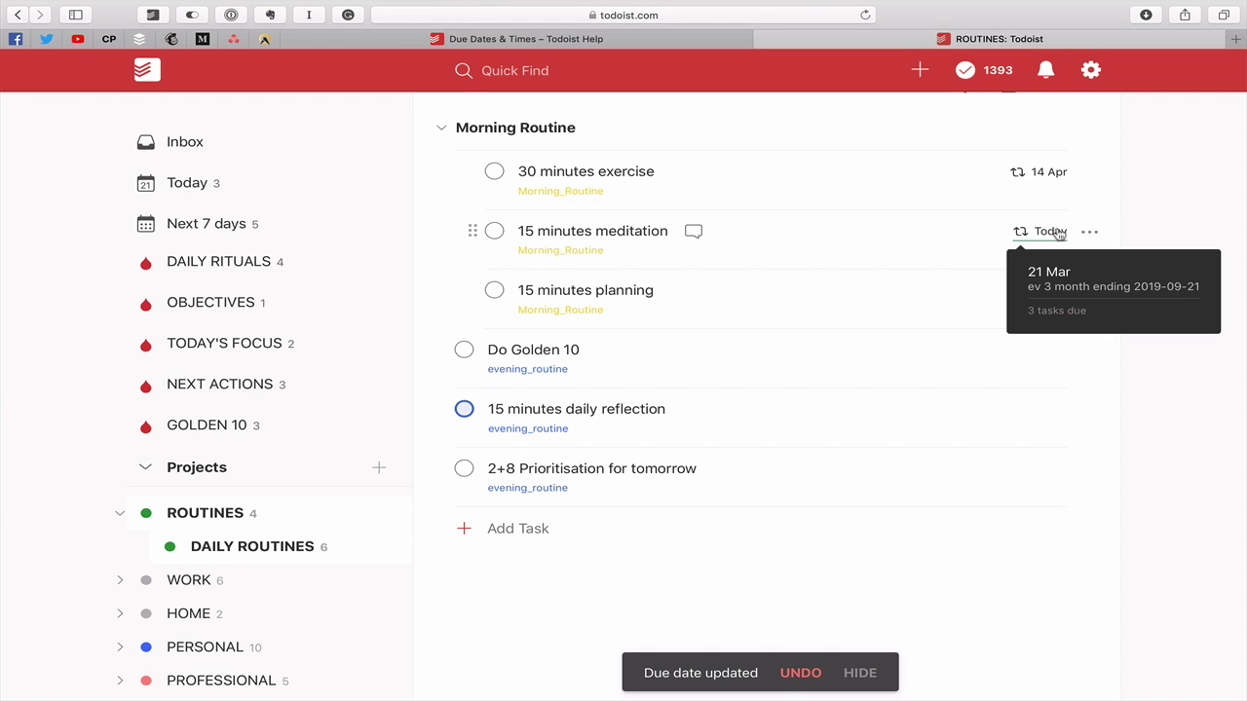
scroll(1162, 270, "up", 2)
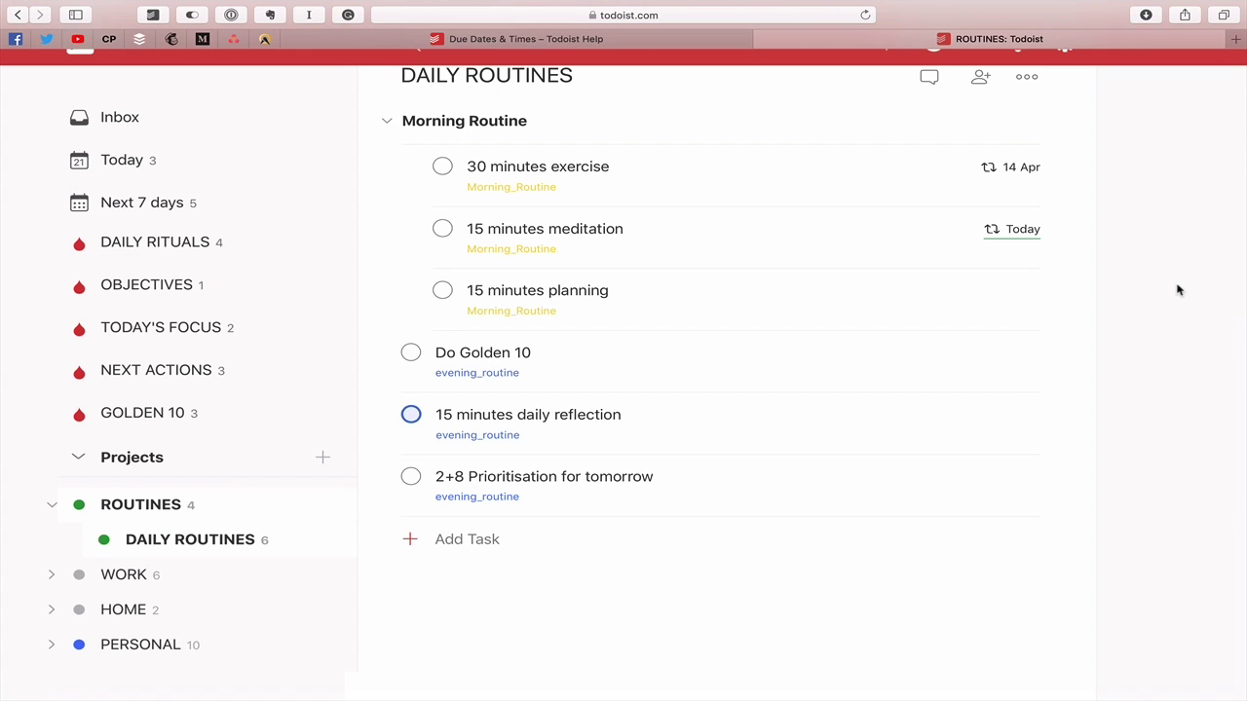
- Give 15 minutes planning the due date 'in 6 weeks', landing on Thursday 2 May
left_click(851, 308)
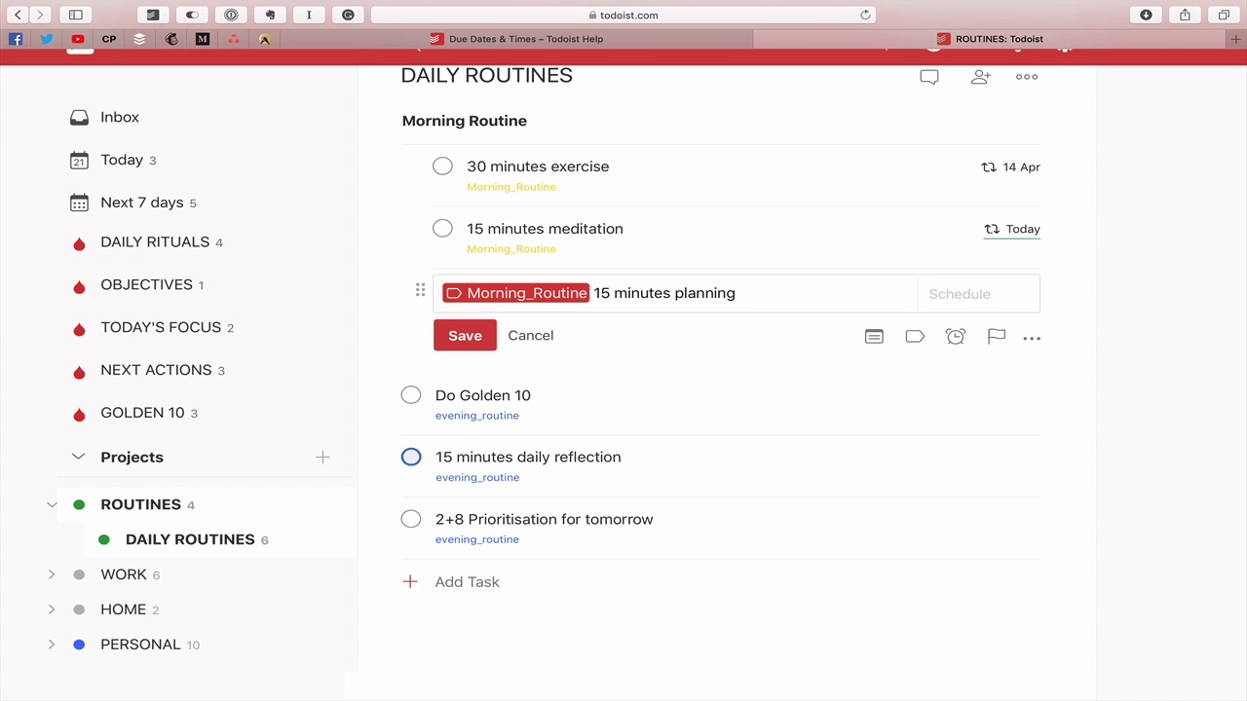
type("in")
type(" 6 weeks")
key("BackSpace")
key("BackSpace")
key("BackSpace")
key("BackSpace")
key("BackSpace")
key("BackSpace")
key("BackSpace")
key("BackSpace")
key("BackSpace")
key("BackSpace")
key("BackSpace")
type("6 weeks")
key("BackSpace")
key("BackSpace")
key("BackSpace")
key("BackSpace")
key("BackSpace")
key("BackSpace")
key("BackSpace")
key("BackSpace")
type("in 6 weeks")
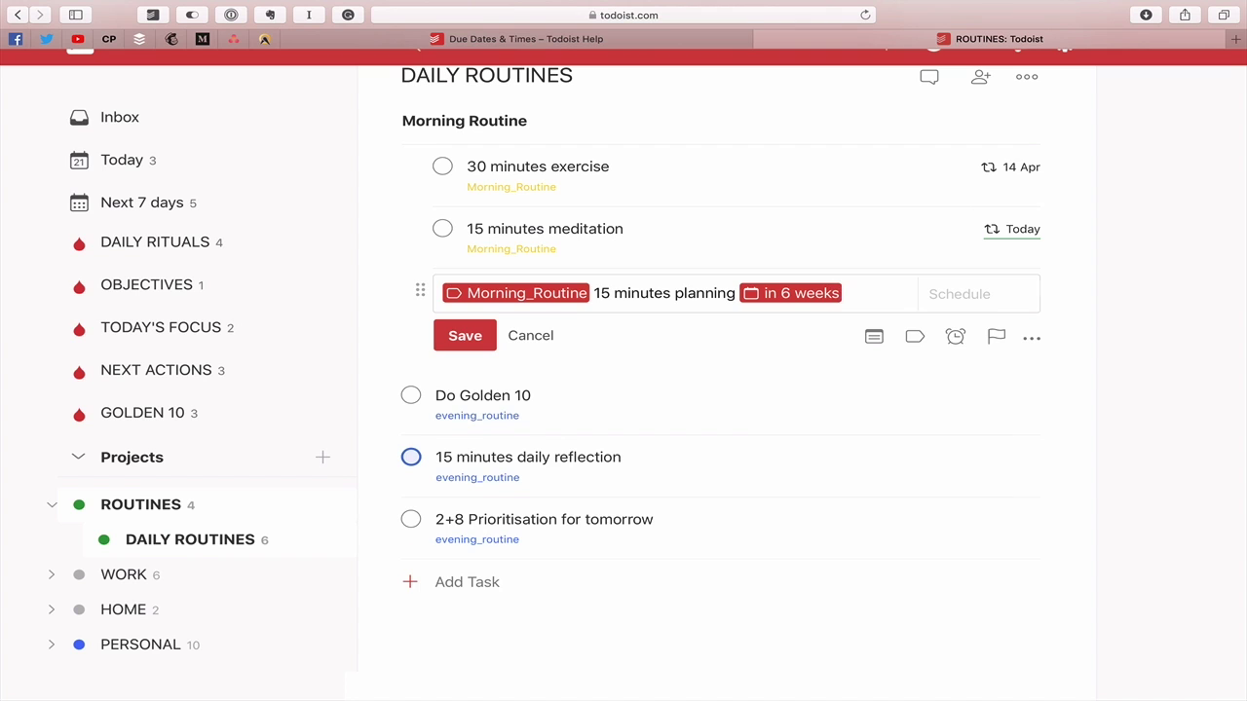
key("Return")
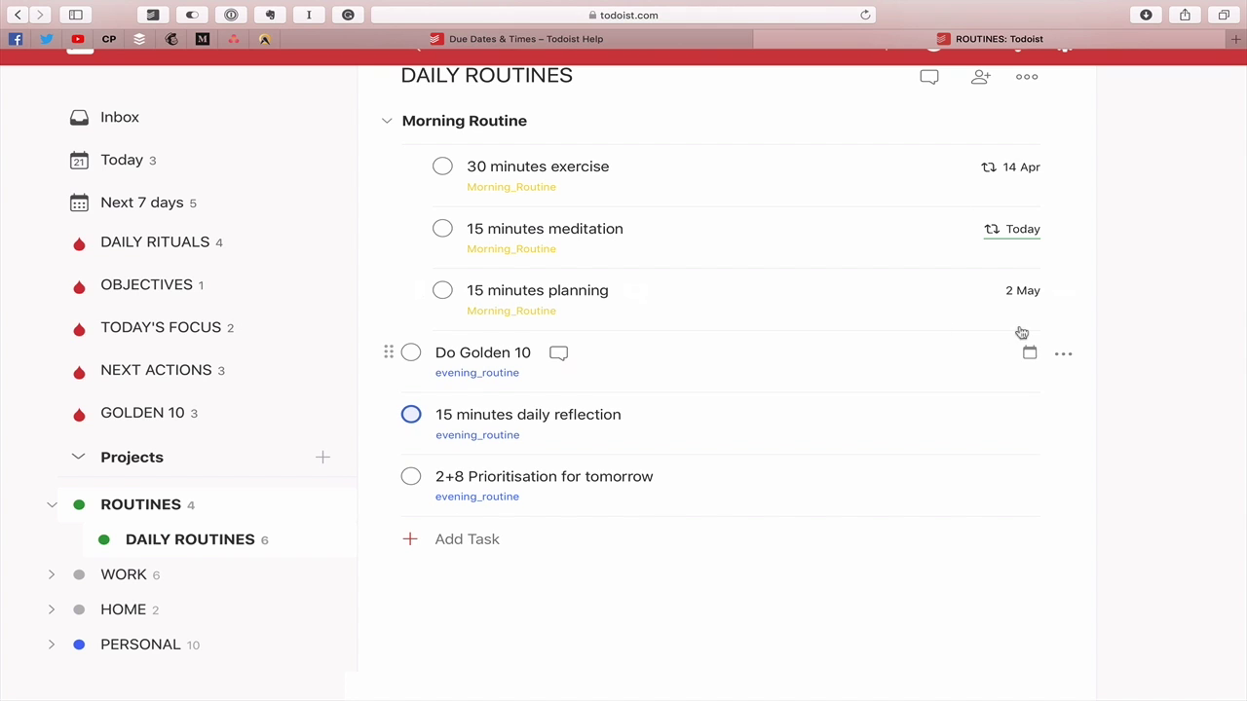
mouse_move(1034, 302)
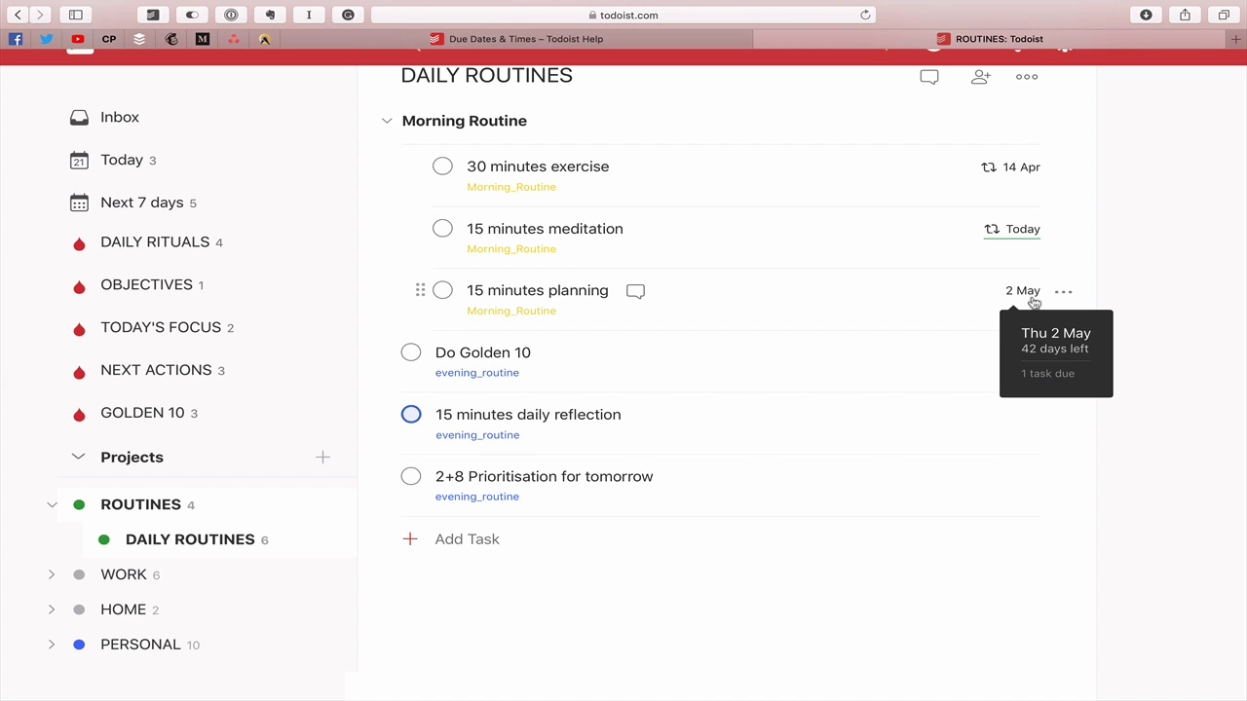
- Rename the evening task to 'Do Golden 10 in 3 days', keeping 'in 3 days' as plain text
left_click(904, 355)
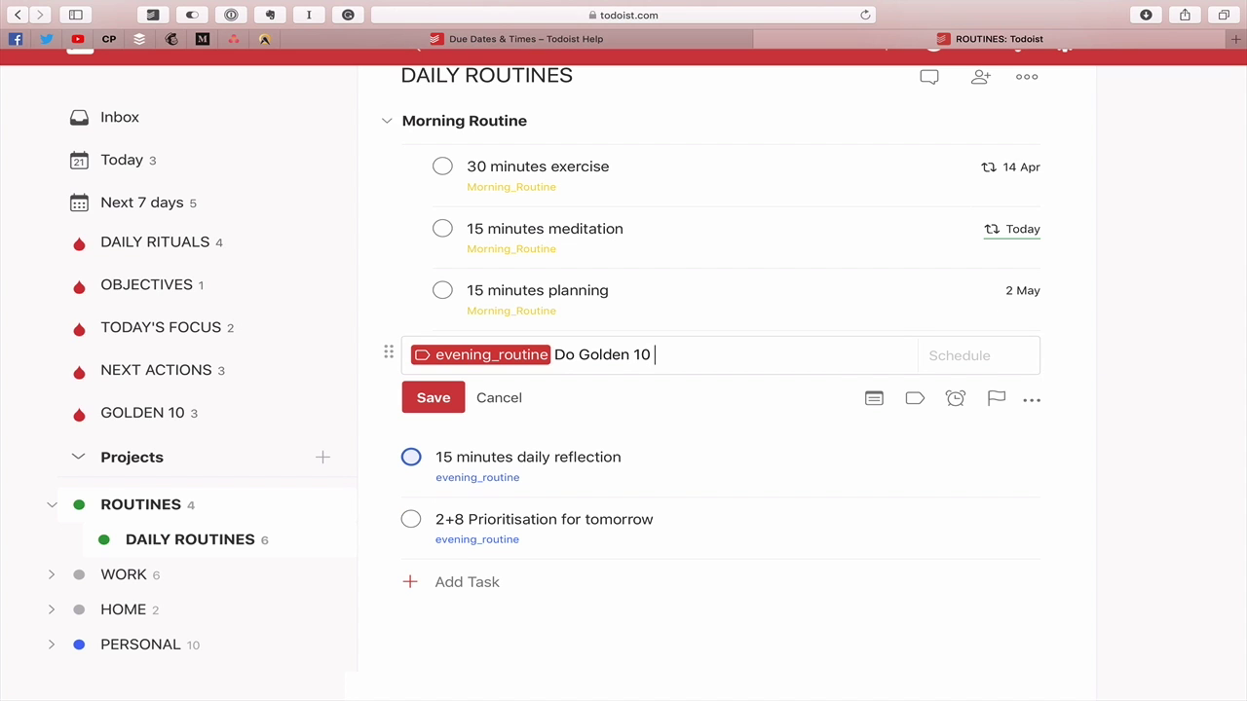
type("in 3 days")
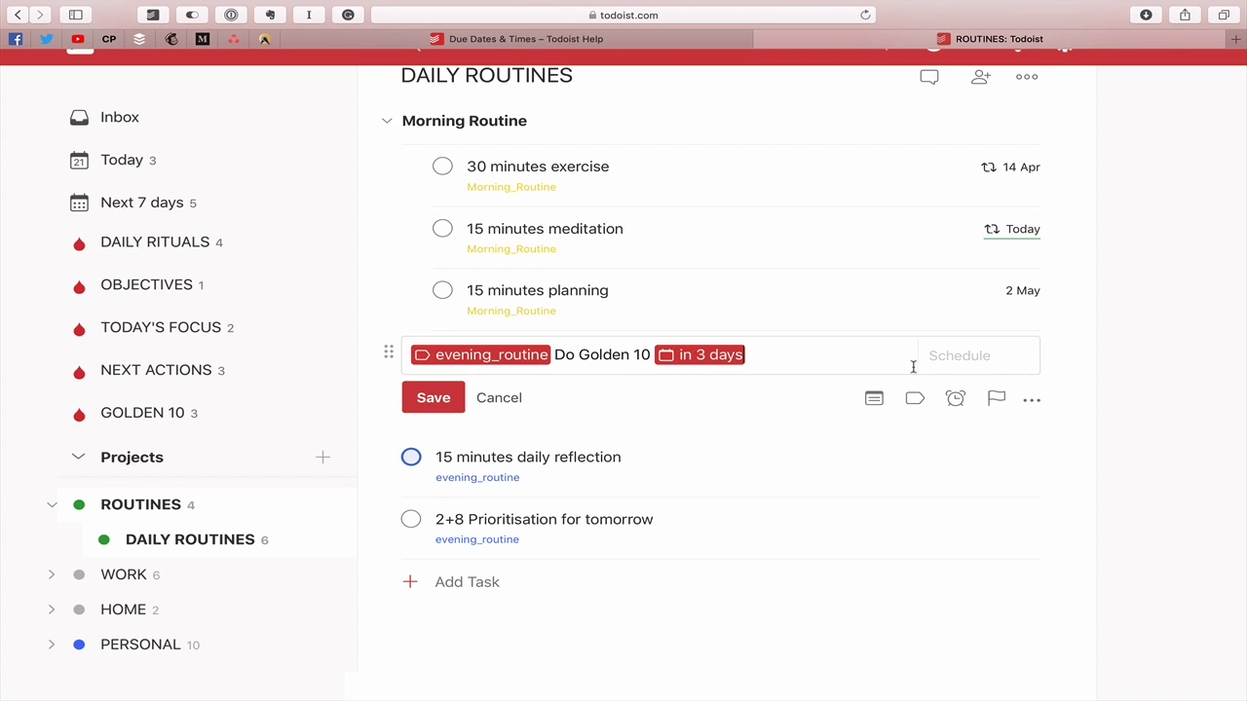
left_click(714, 356)
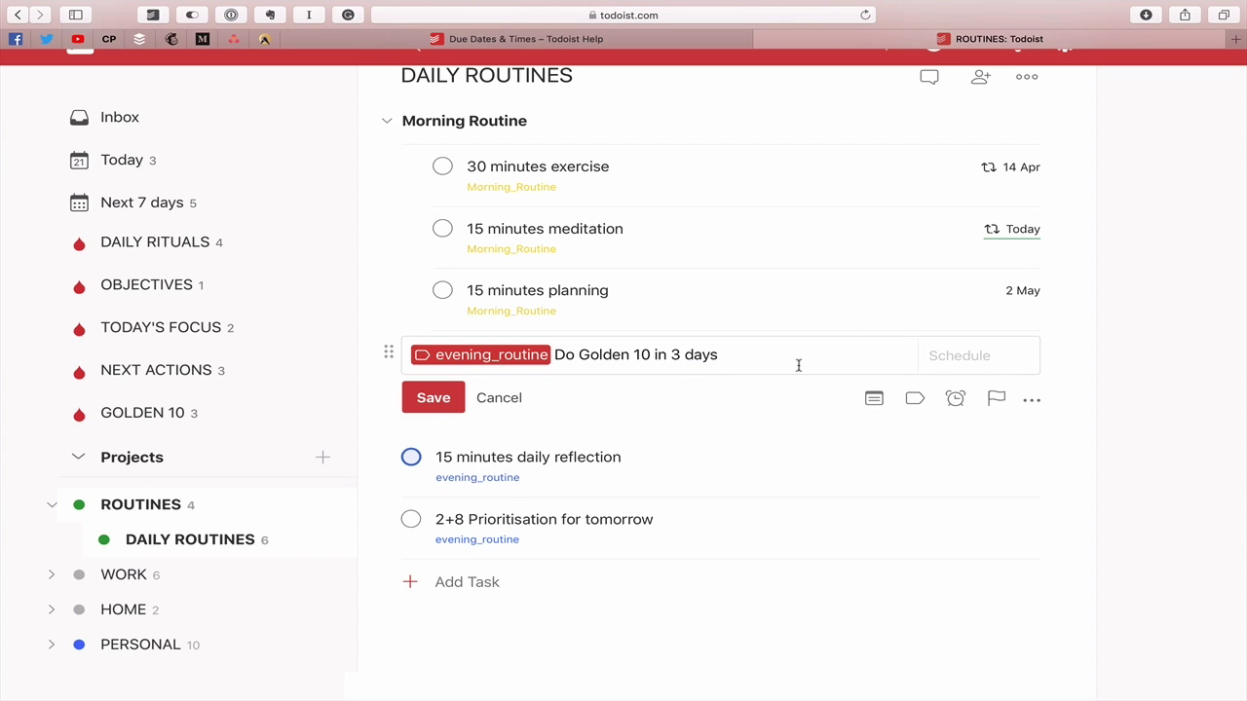
key("Return")
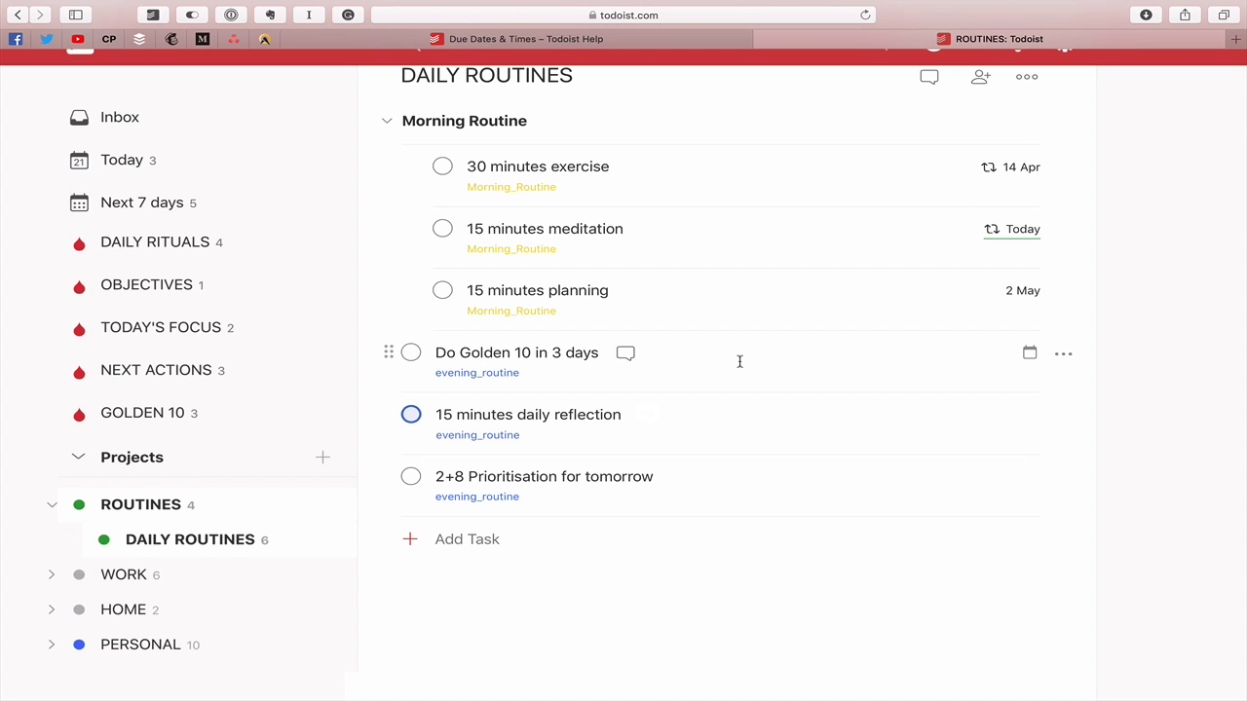
- Schedule 'Do Golden 10 in 3 days' with 'ev 2 week from 2 may' to recur fortnightly from Thursday 2 May
scroll(726, 448, "down", 1)
scroll(713, 535, "left", 1)
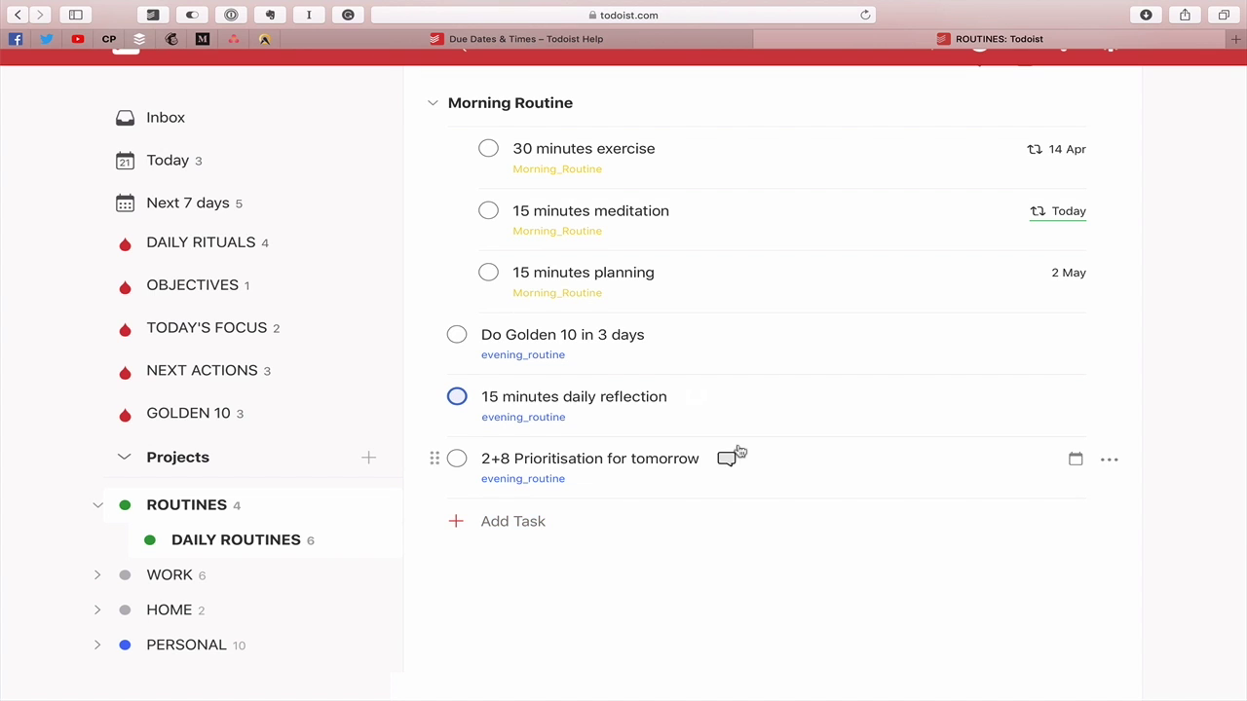
left_click(753, 341)
type("e")
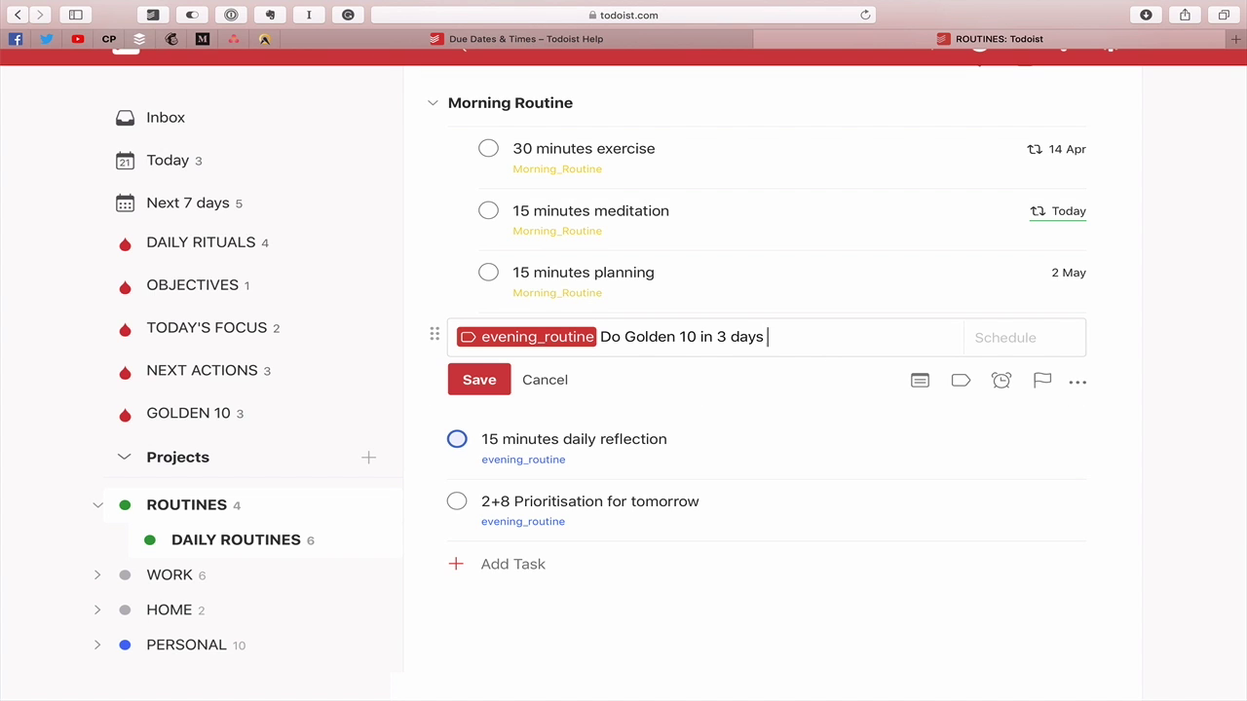
type("v 2 w")
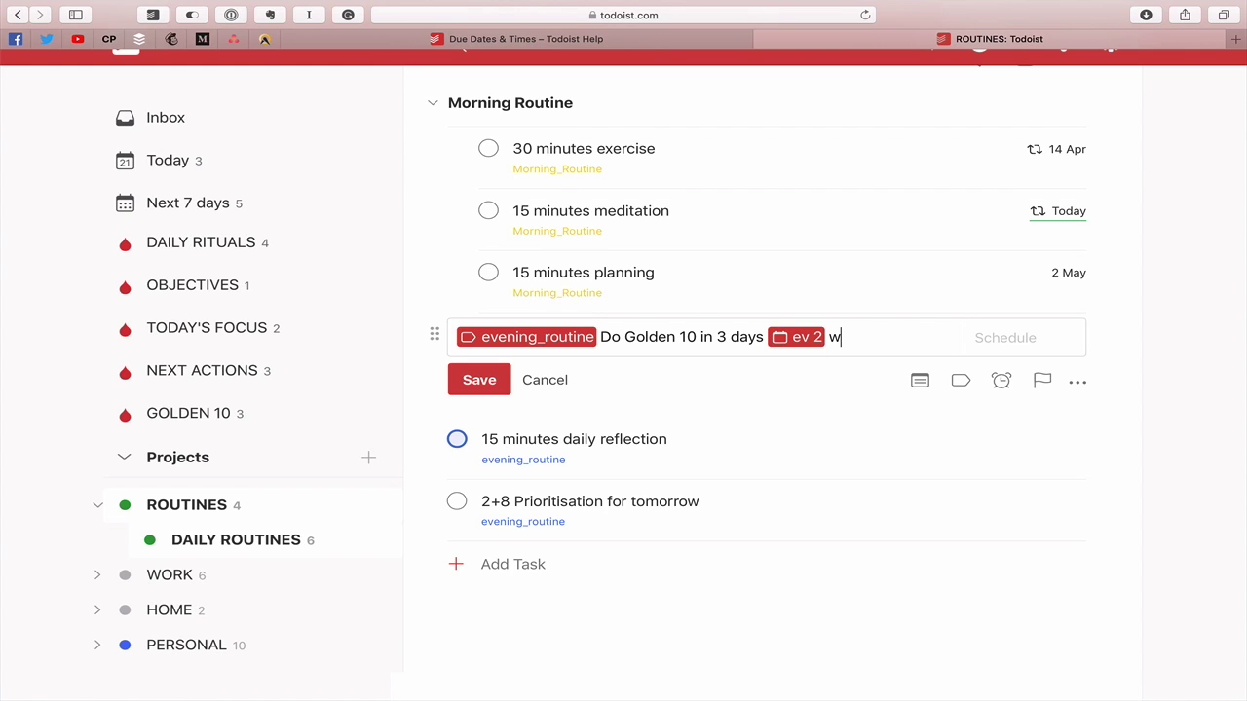
type("eek fro")
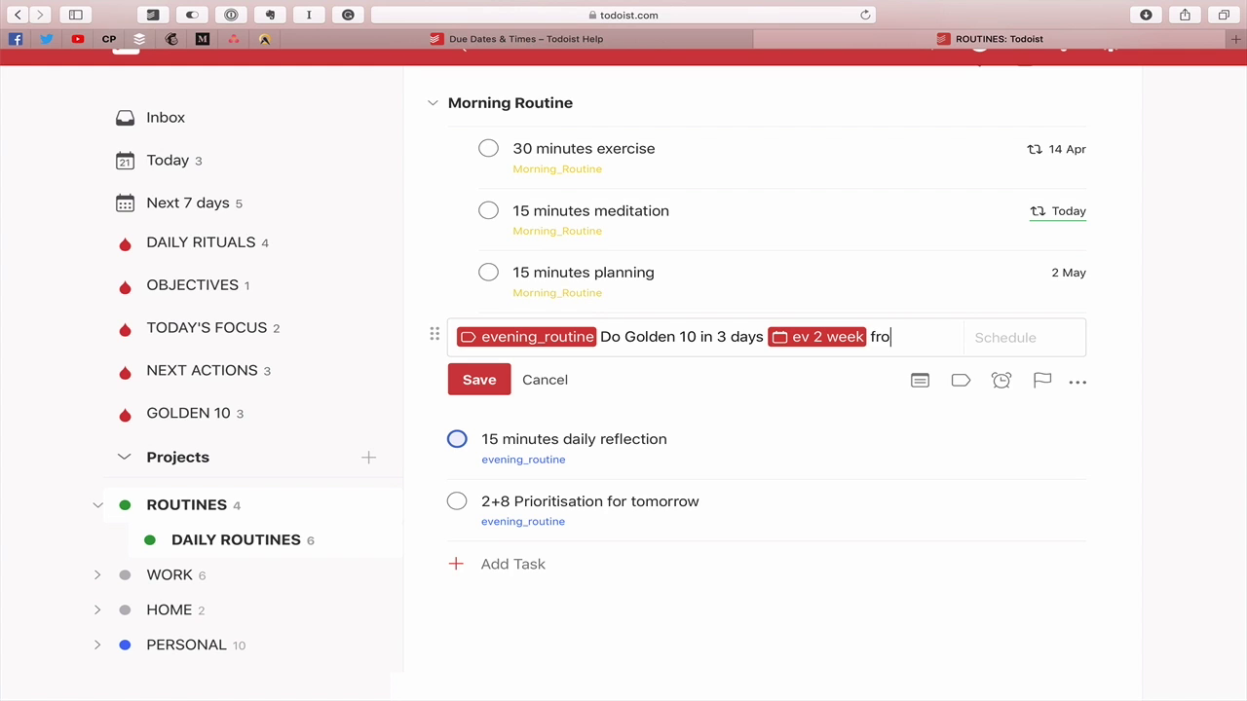
type("m 2 may")
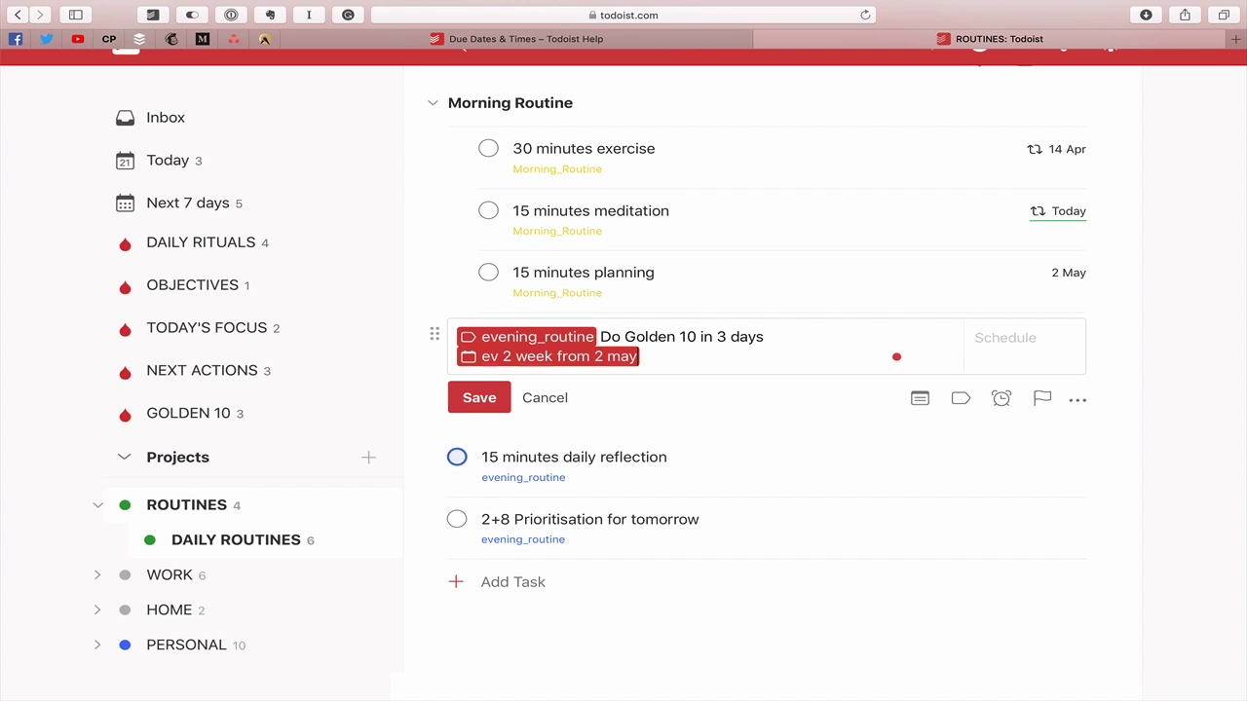
key("Return")
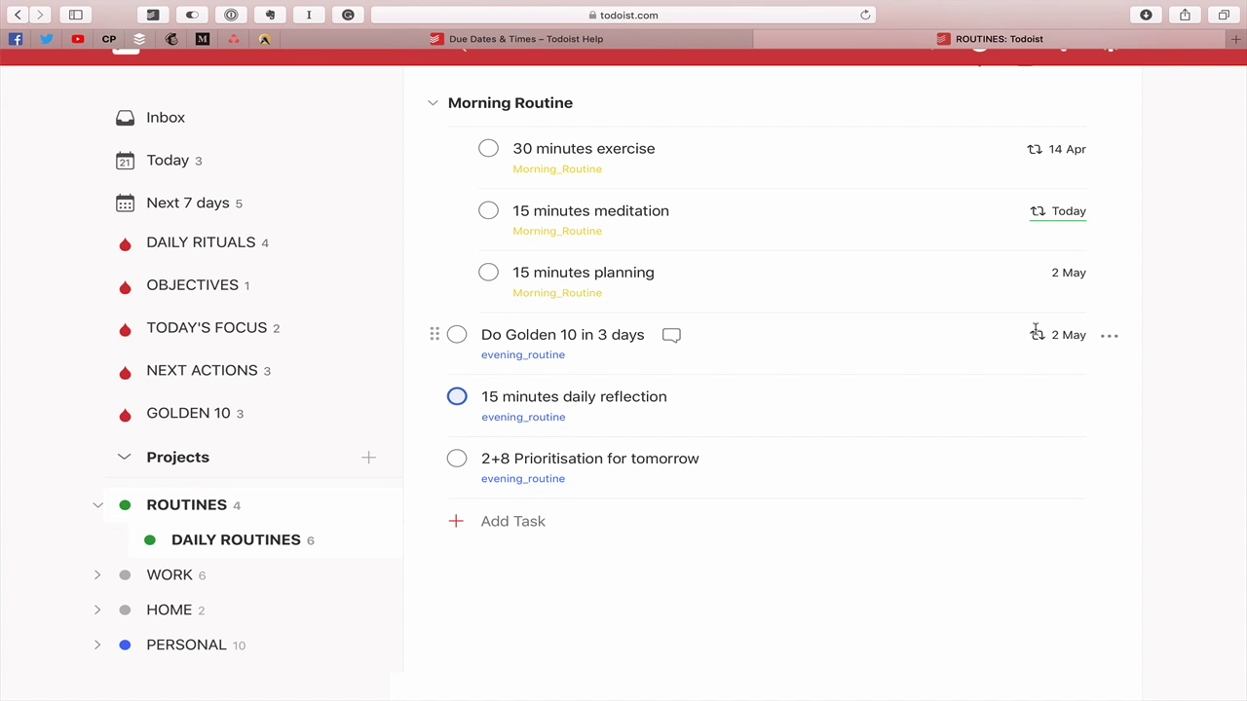
mouse_move(1076, 336)
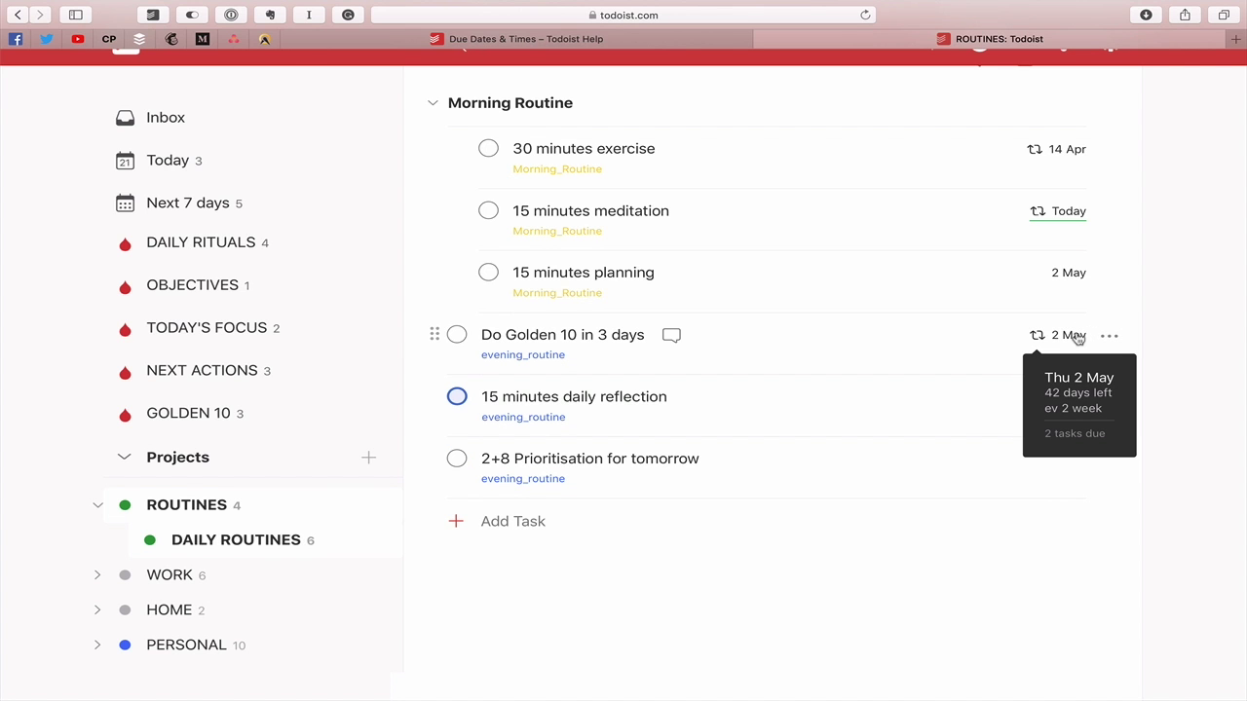
scroll(1078, 338, "up", 5)
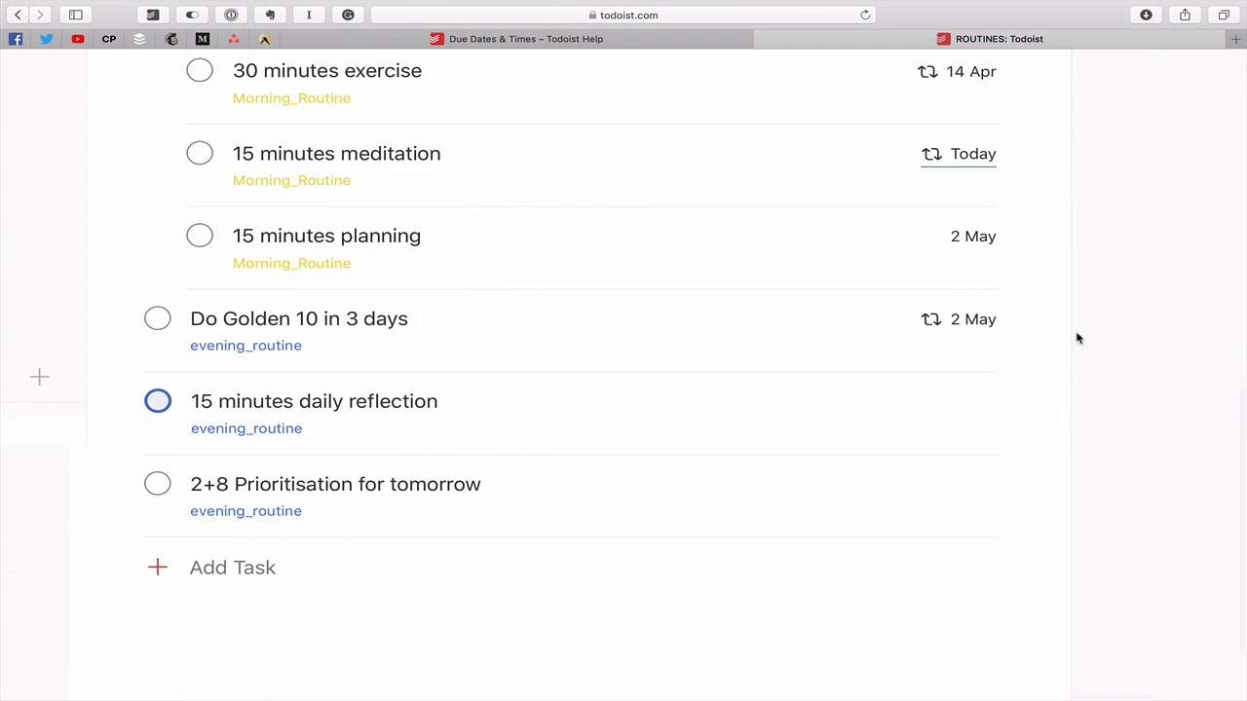
mouse_move(971, 333)
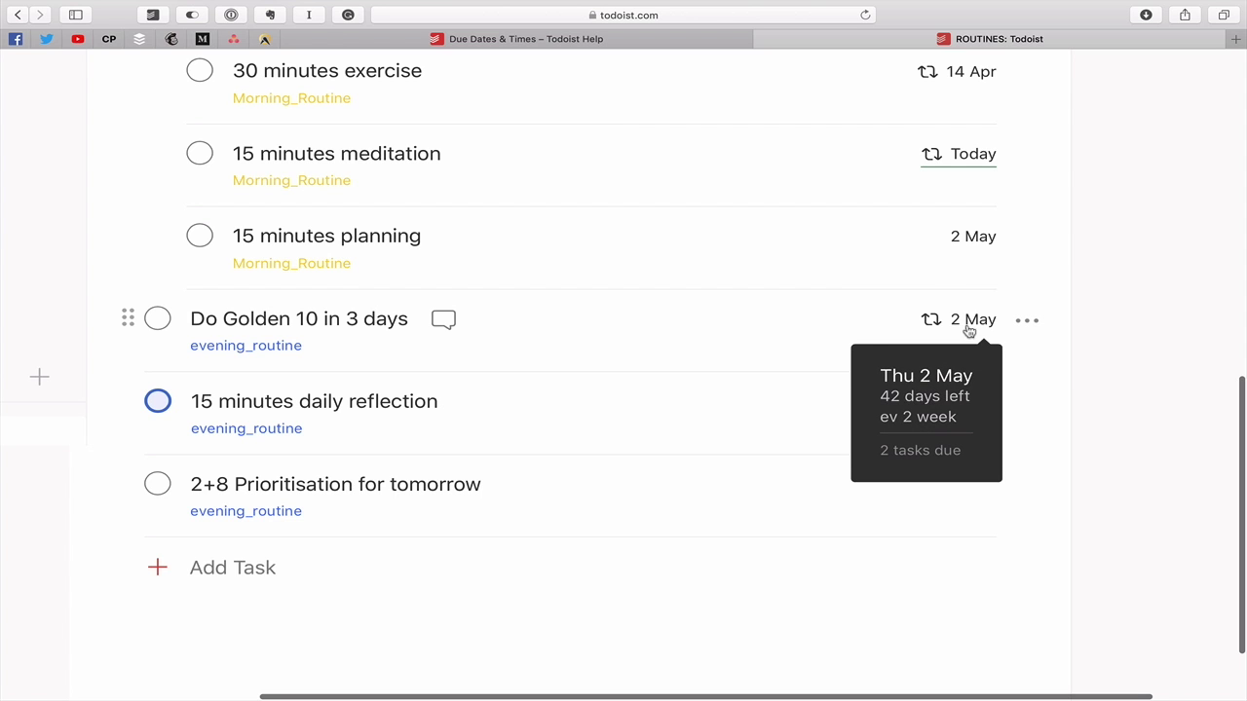
scroll(1003, 353, "down", 5)
scroll(1001, 352, "down", 3)
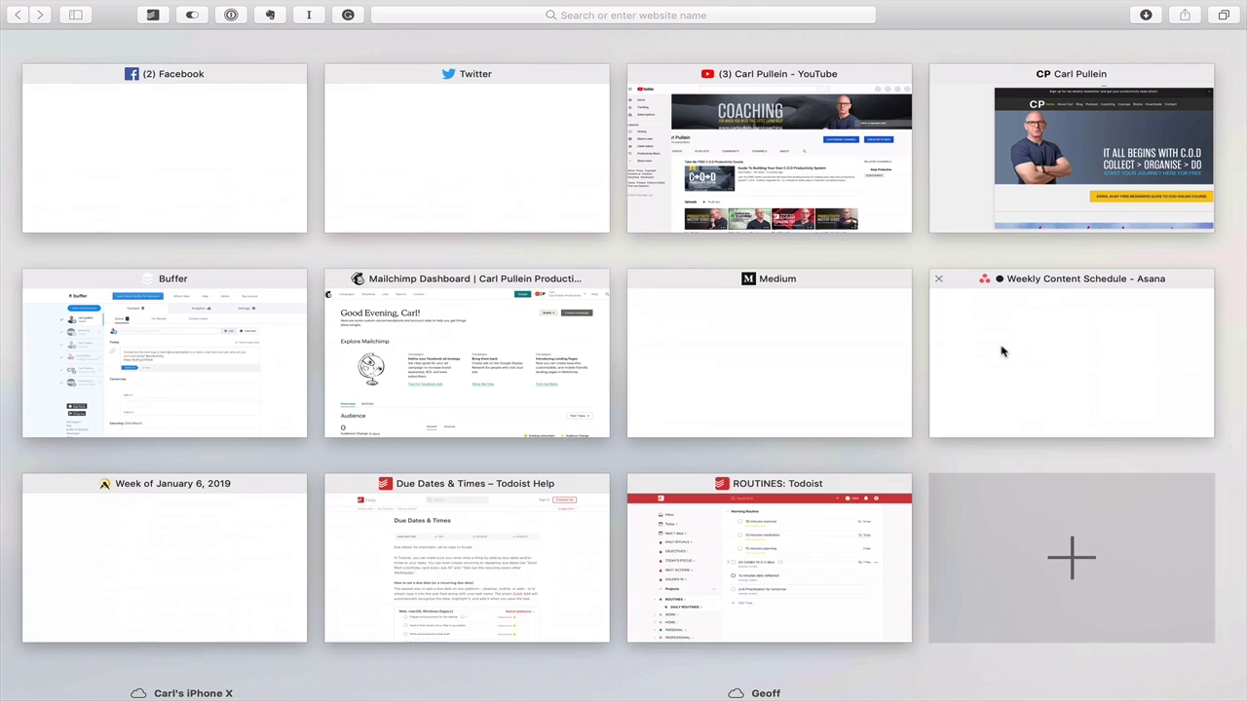
left_click(783, 574)
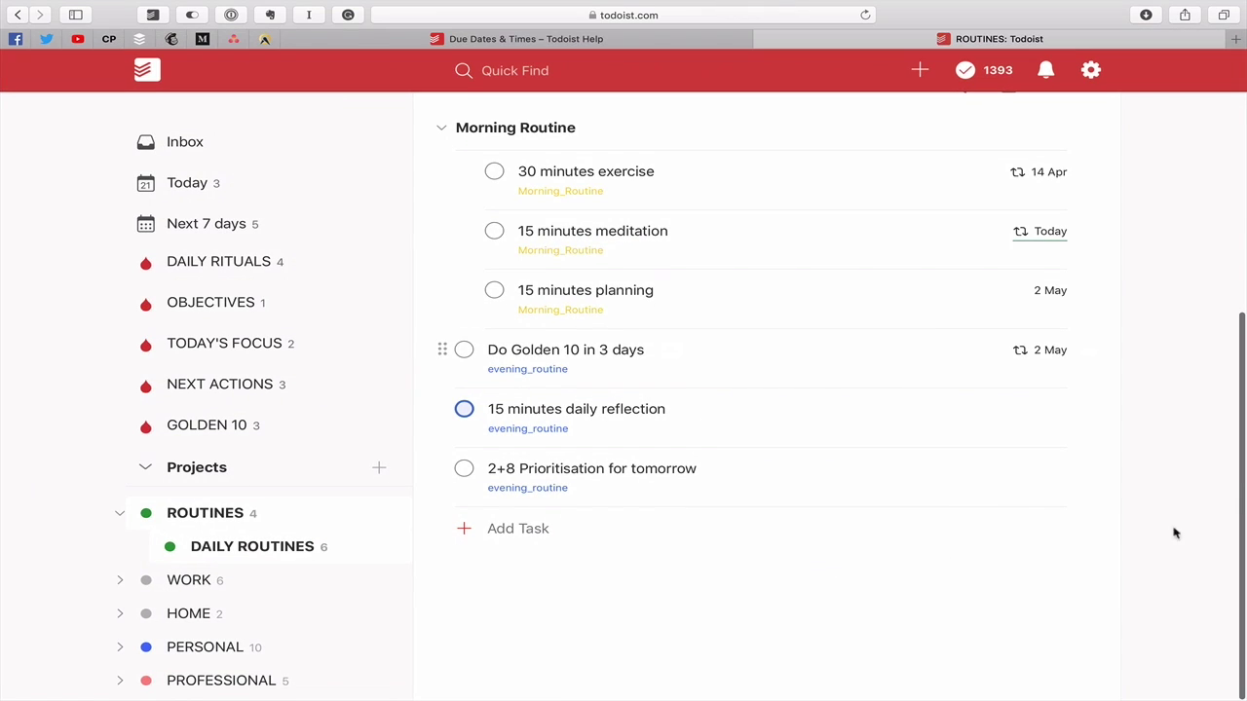